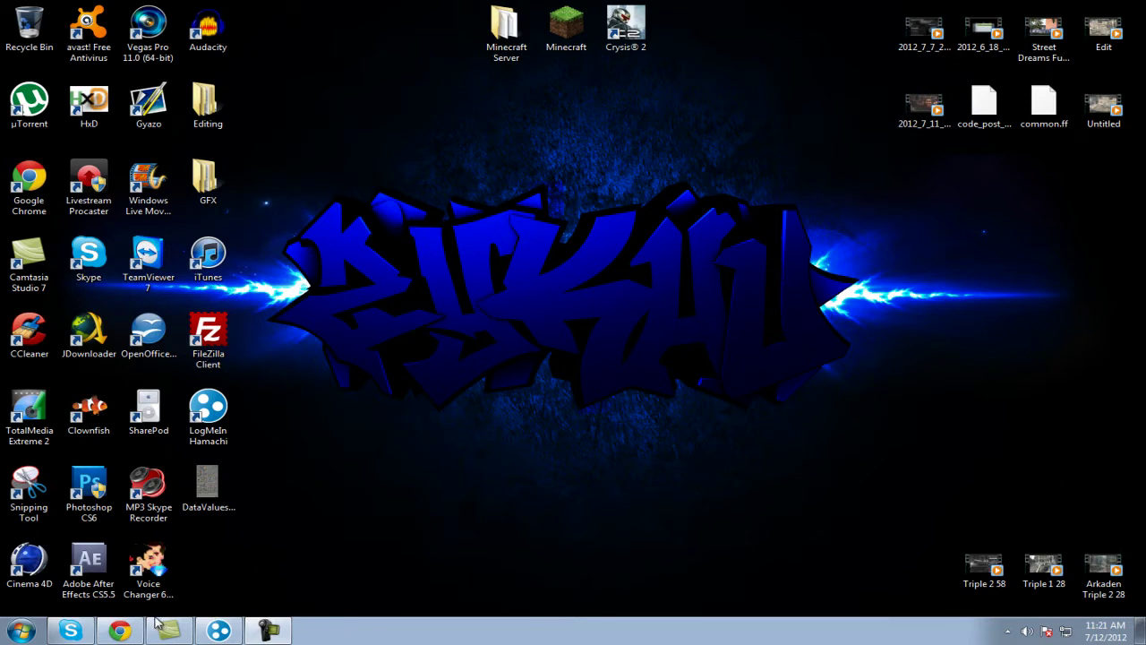
Add a new desktop folder named 'MC SERVER' from the right-click New menu.
{"action": "right_click", "coordinate": [550, 262]}
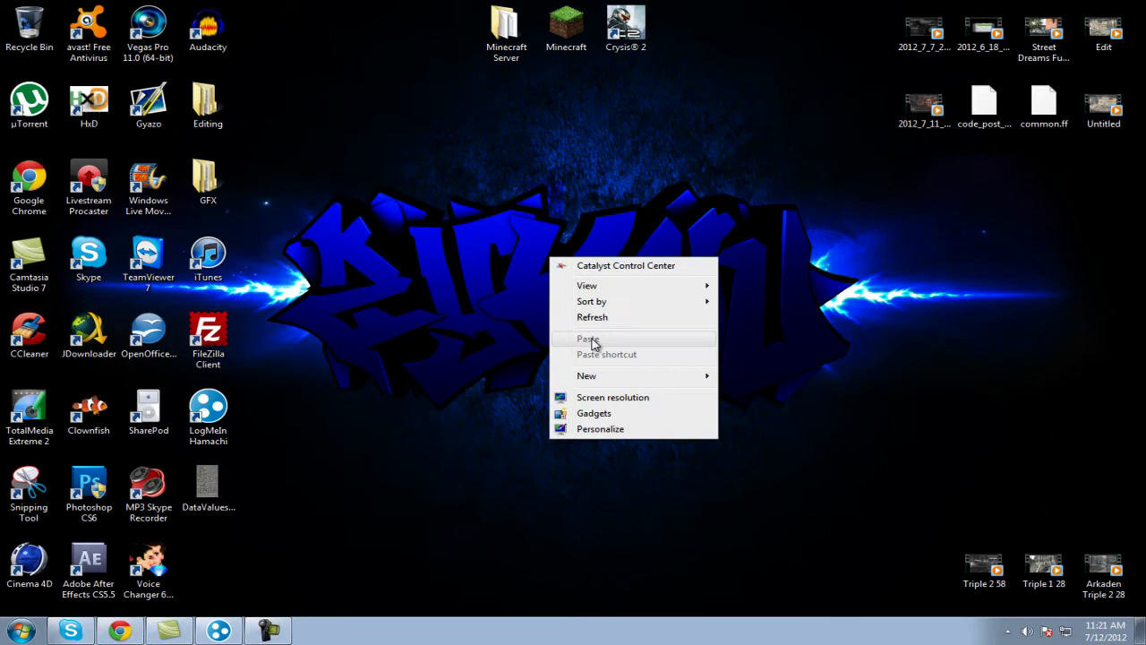
{"action": "mouse_move", "coordinate": [605, 380]}
{"action": "left_click", "coordinate": [775, 377]}
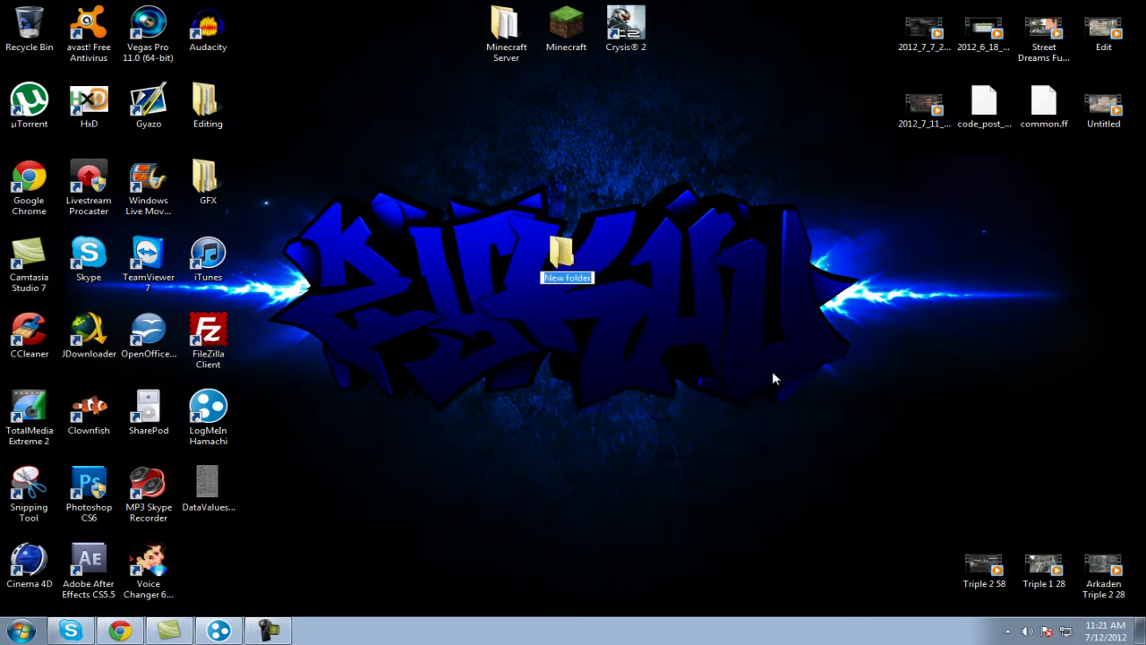
{"action": "type", "text": "MC SERVE"}
{"action": "type", "text": "R"}
{"action": "key", "text": "Return"}
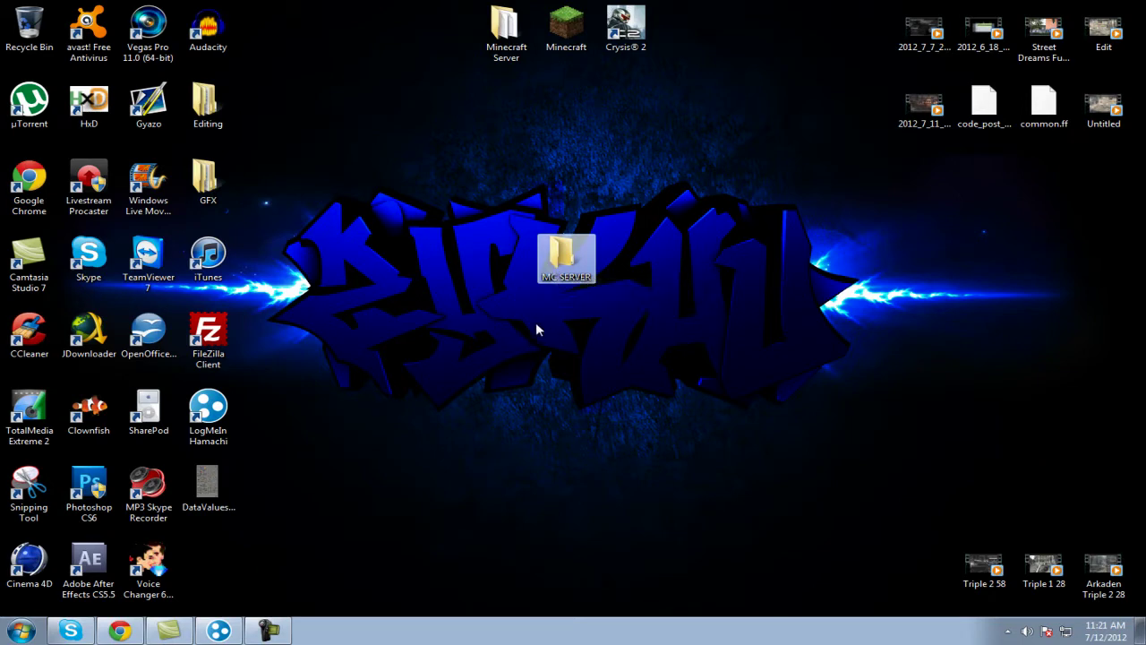
Save craftbukkit-1.2.5-R4.0.jar from the CraftBukkit page to the Desktop.
{"action": "left_click", "coordinate": [119, 630]}
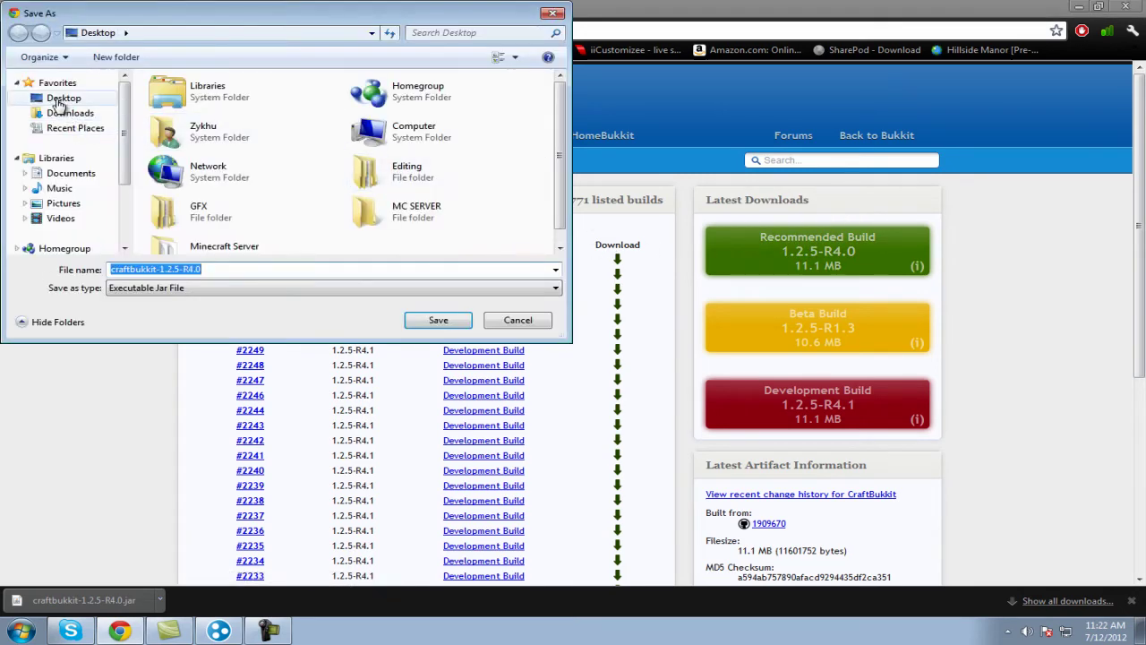
{"action": "left_click", "coordinate": [60, 98]}
{"action": "left_click", "coordinate": [428, 328]}
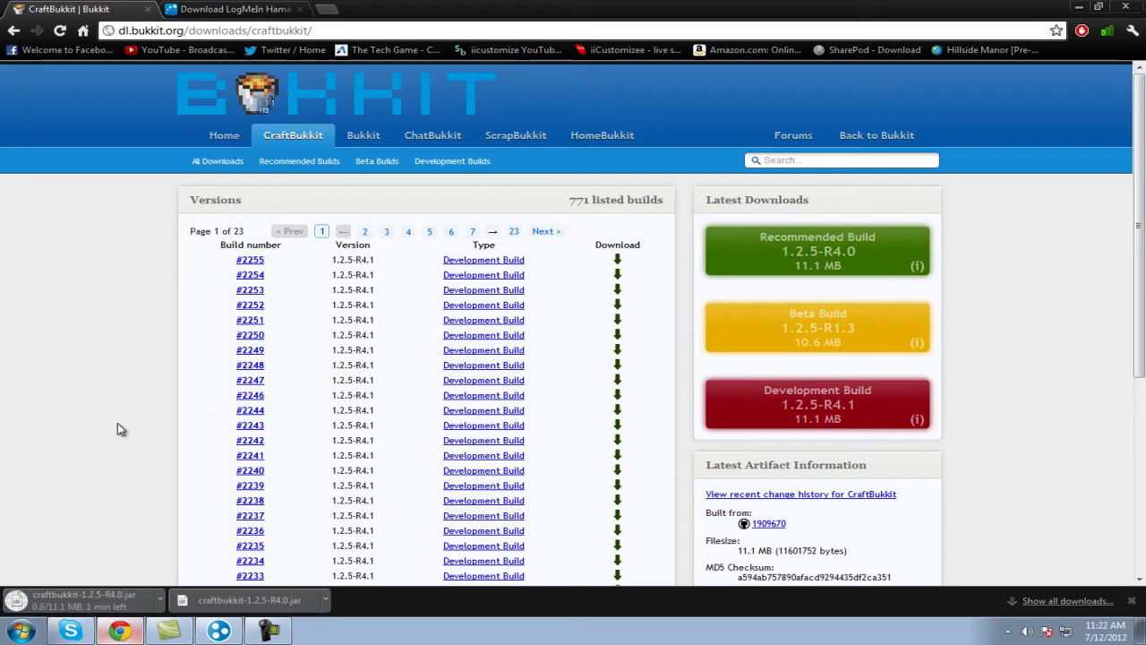
Switch to the LogMeIn Hamachi download page, ticking and unticking its conditions of use.
{"action": "left_click", "coordinate": [235, 9]}
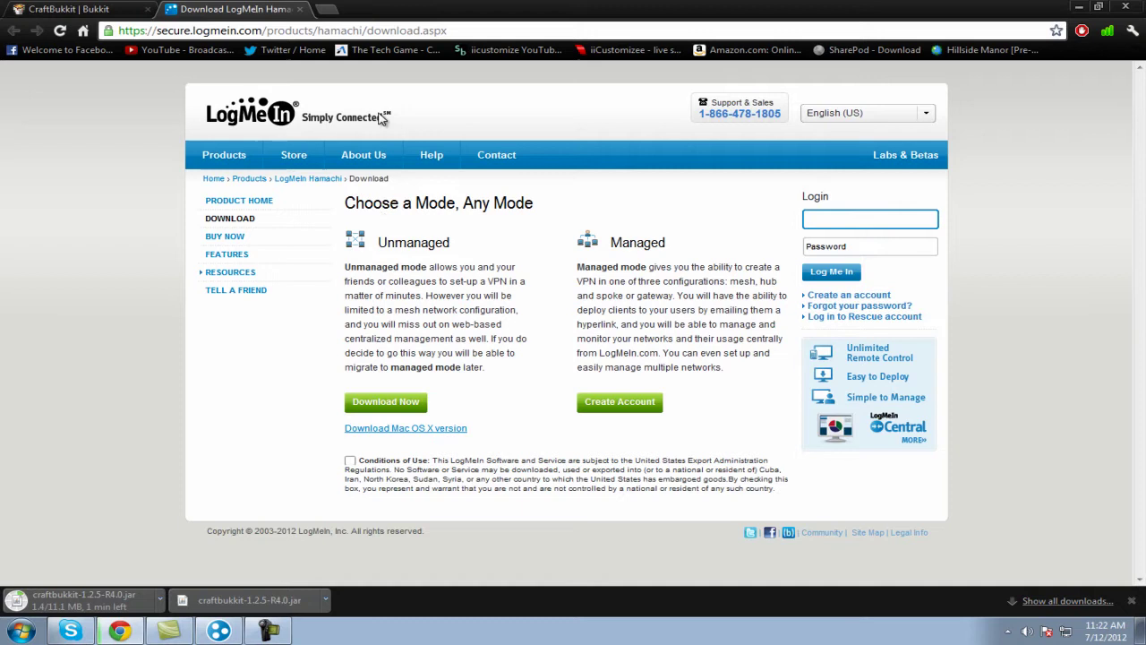
{"action": "left_click", "coordinate": [350, 462]}
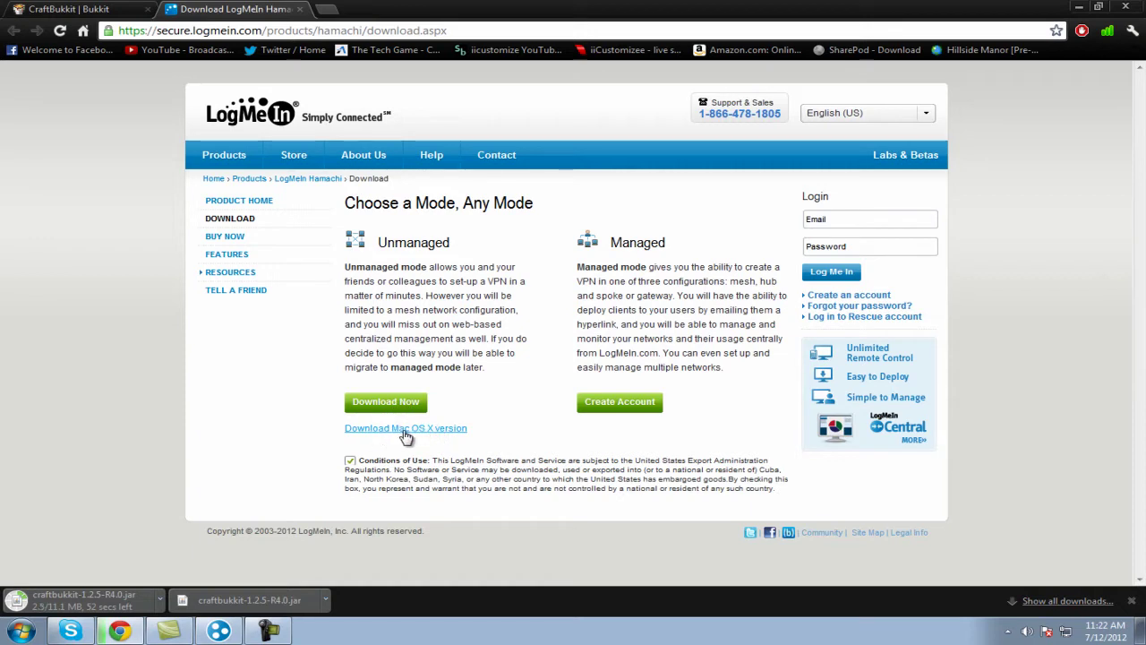
{"action": "left_click", "coordinate": [351, 463]}
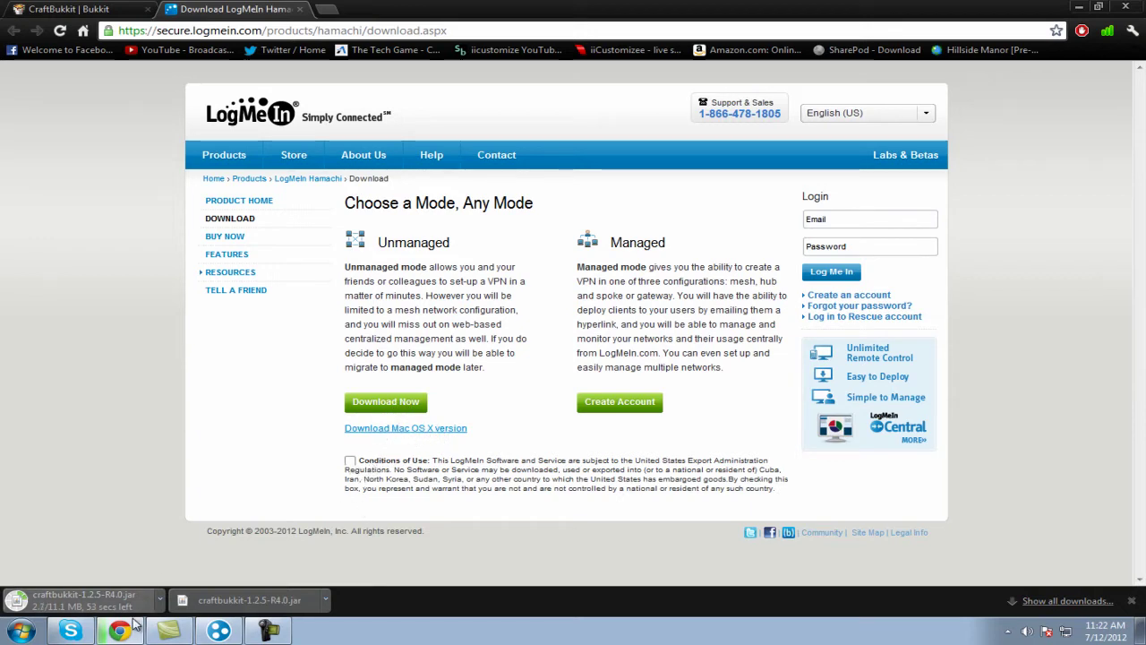
{"action": "mouse_move", "coordinate": [120, 632]}
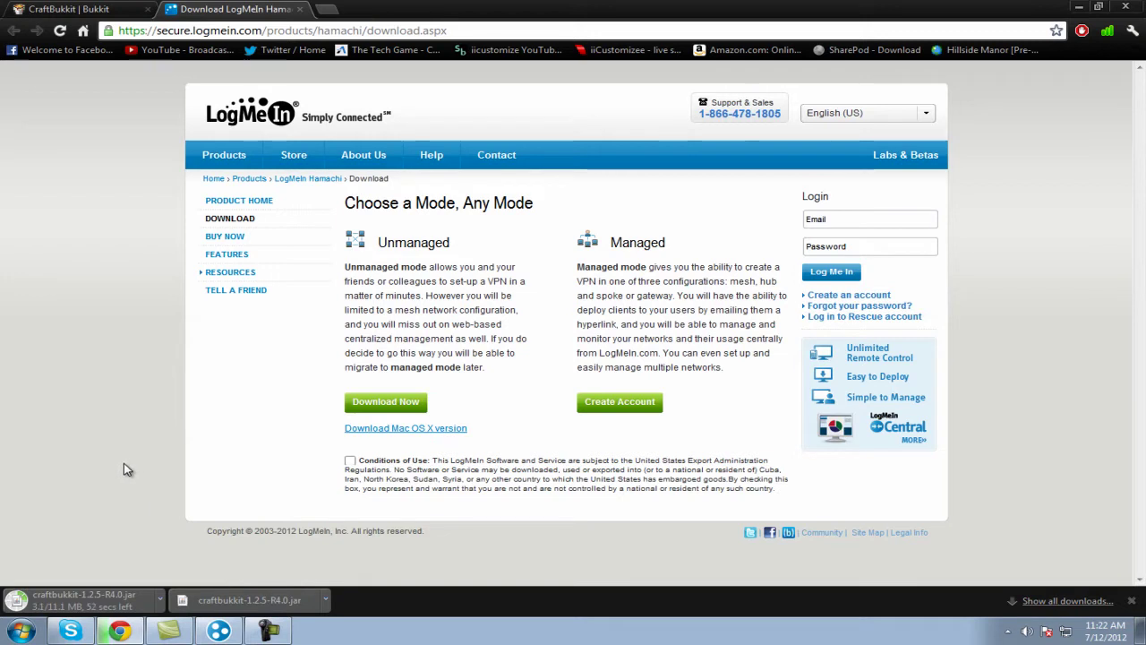
Minimize the browser and rename the downloaded jar on the desktop to craftbukkit.
{"action": "left_click", "coordinate": [126, 632]}
{"action": "left_click", "coordinate": [269, 630]}
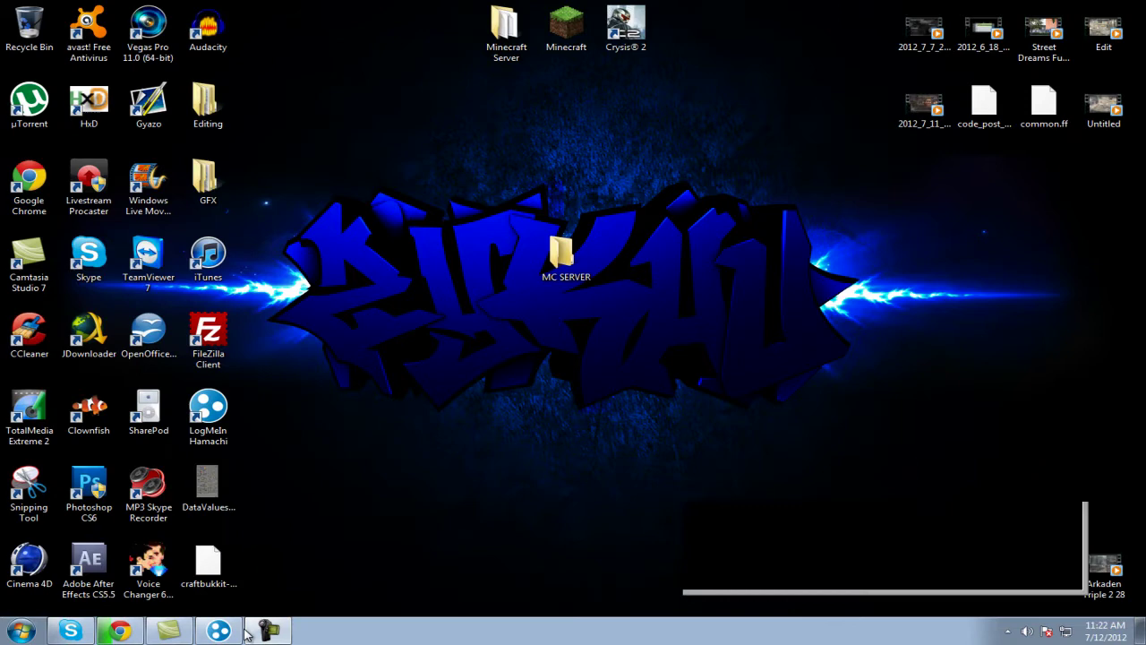
{"action": "left_click", "coordinate": [1075, 578]}
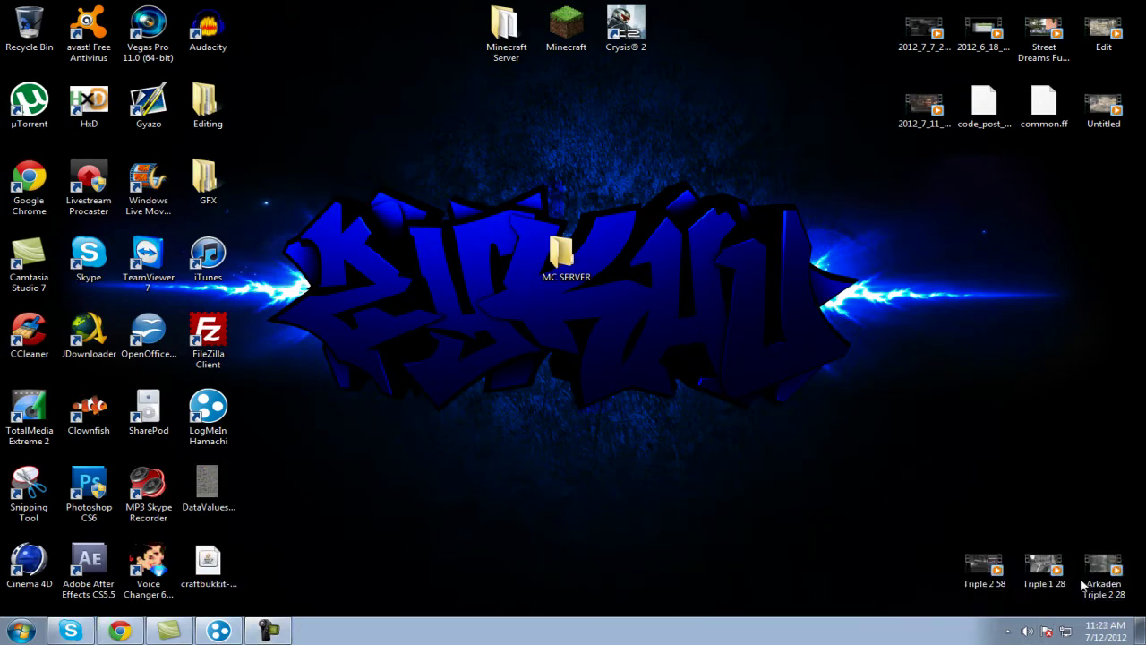
{"action": "right_click", "coordinate": [199, 564]}
{"action": "left_click", "coordinate": [244, 533]}
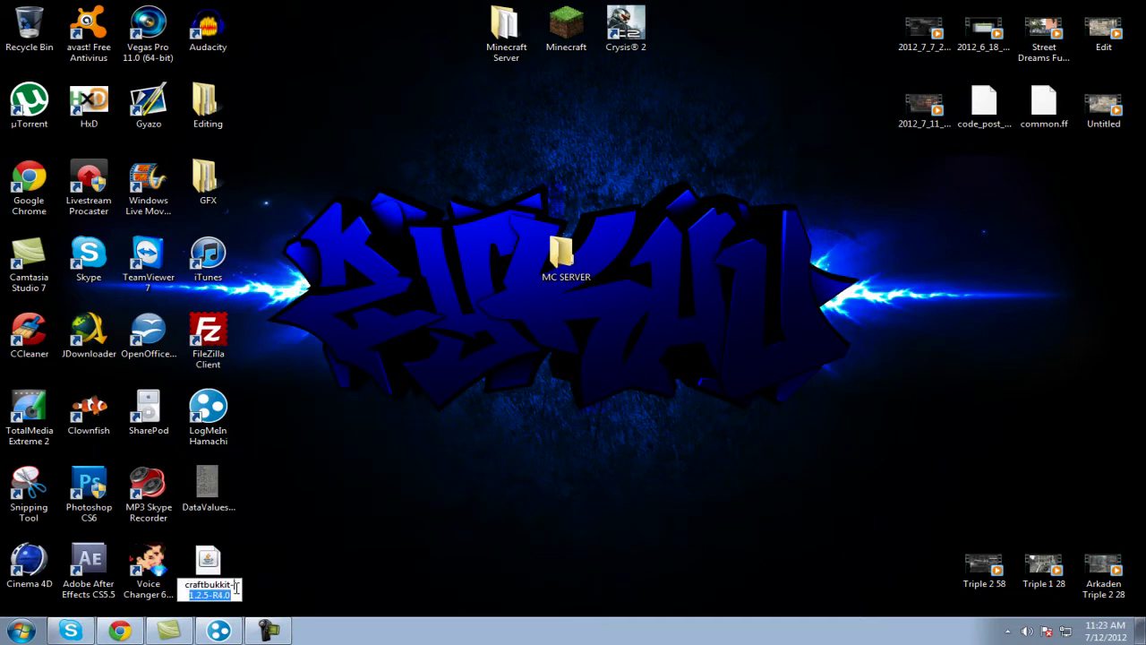
{"action": "key", "text": "BackSpace"}
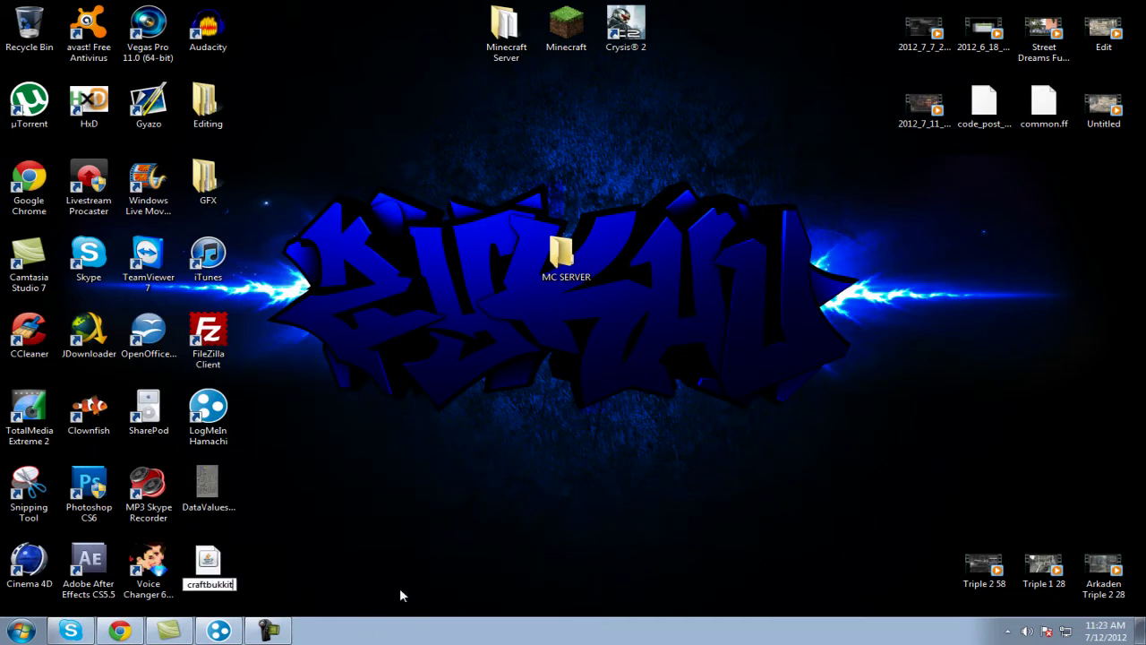
{"action": "key", "text": "Return"}
Move the craftbukkit jar into MC SERVER and create a New Text Document there.
{"action": "left_click_drag", "start_coordinate": [217, 566], "coordinate": [563, 258]}
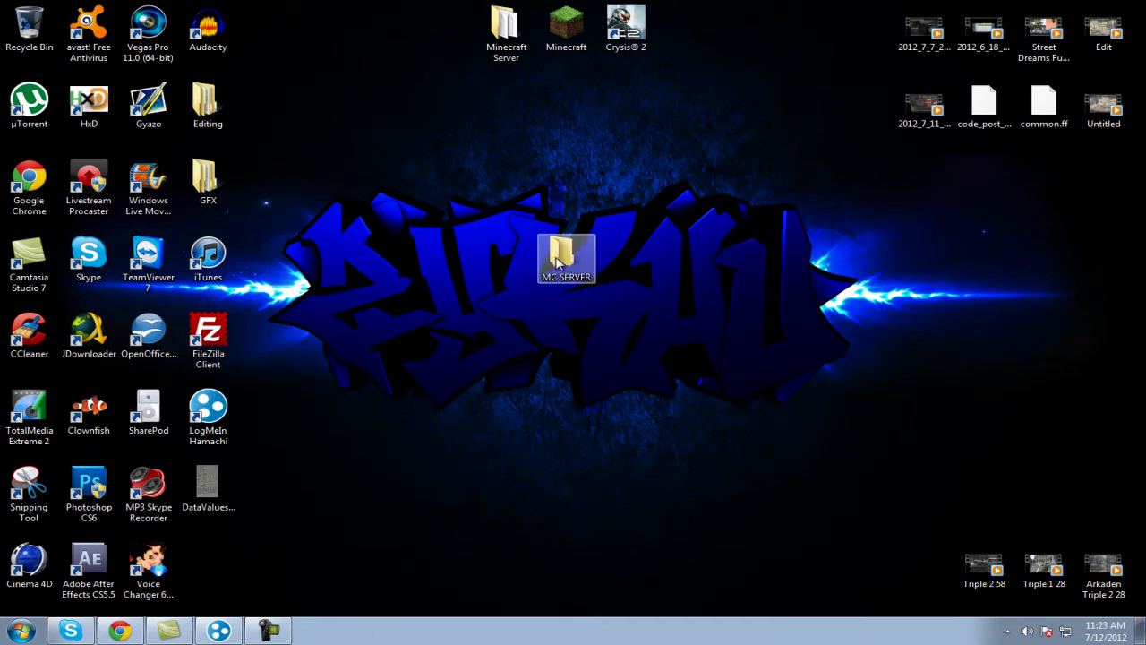
{"action": "double_click", "coordinate": [563, 258]}
{"action": "right_click", "coordinate": [488, 247]}
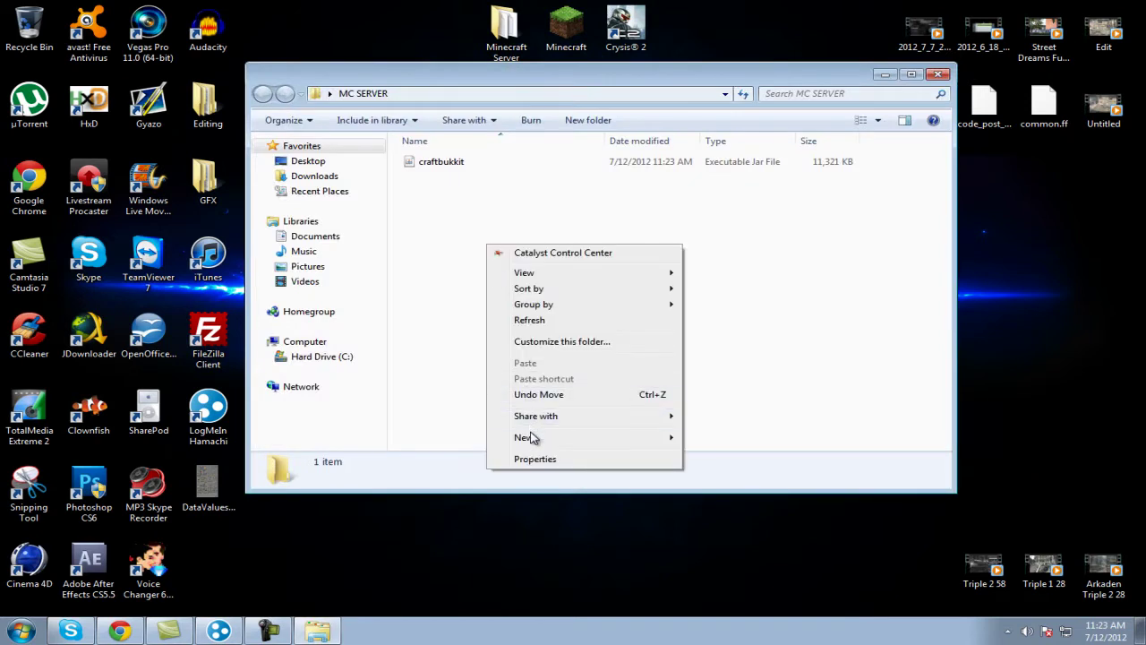
{"action": "mouse_move", "coordinate": [527, 438]}
{"action": "left_click", "coordinate": [733, 407]}
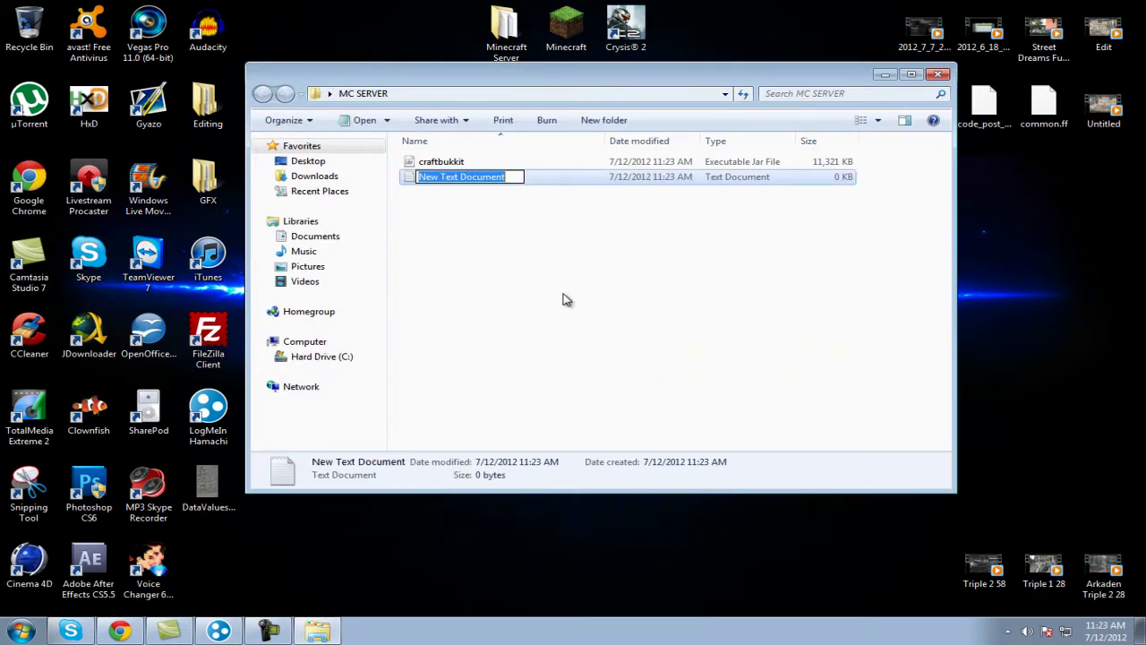
{"action": "left_click", "coordinate": [565, 300]}
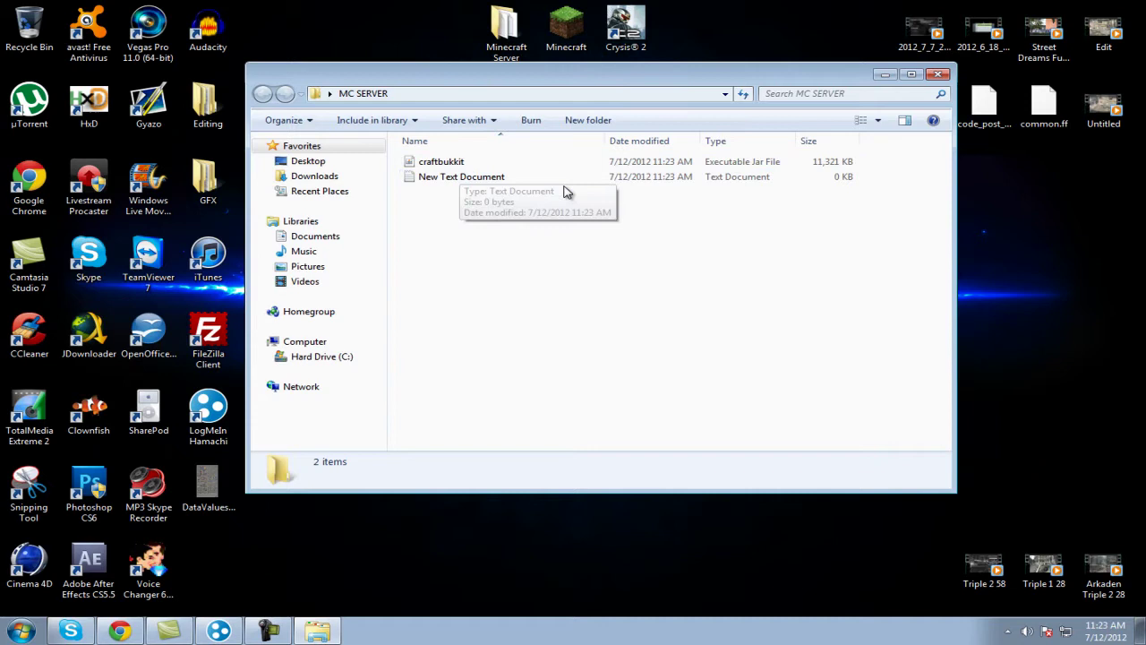
Paste the batch script running craftbukkit.jar with -Xmx1024M -Xms1024M into New Text Document.
{"action": "double_click", "coordinate": [522, 179]}
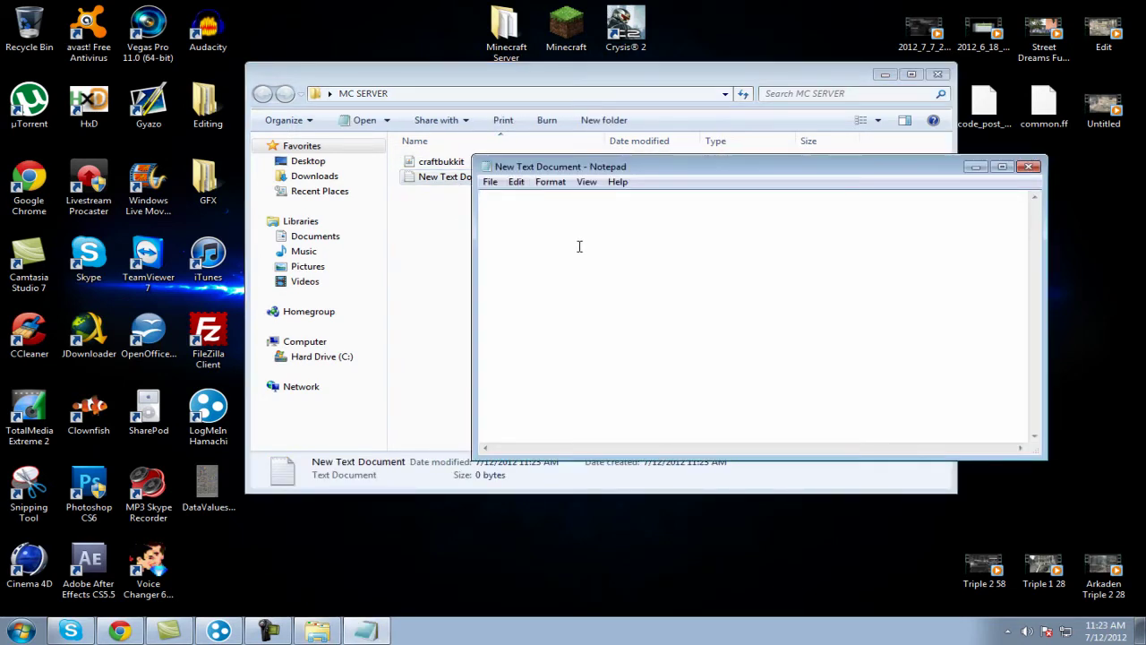
{"action": "type", "text": "@ECHO OFF SET BINDIR=%~dp0 CD /D \"%BINDIR%\" \"%ProgramFiles(X86)%\\Java\\jre6\\bin\\java.exe\" -Xmx1024M -Xms1024M -jar craftbukkit.jar PAUSE"}
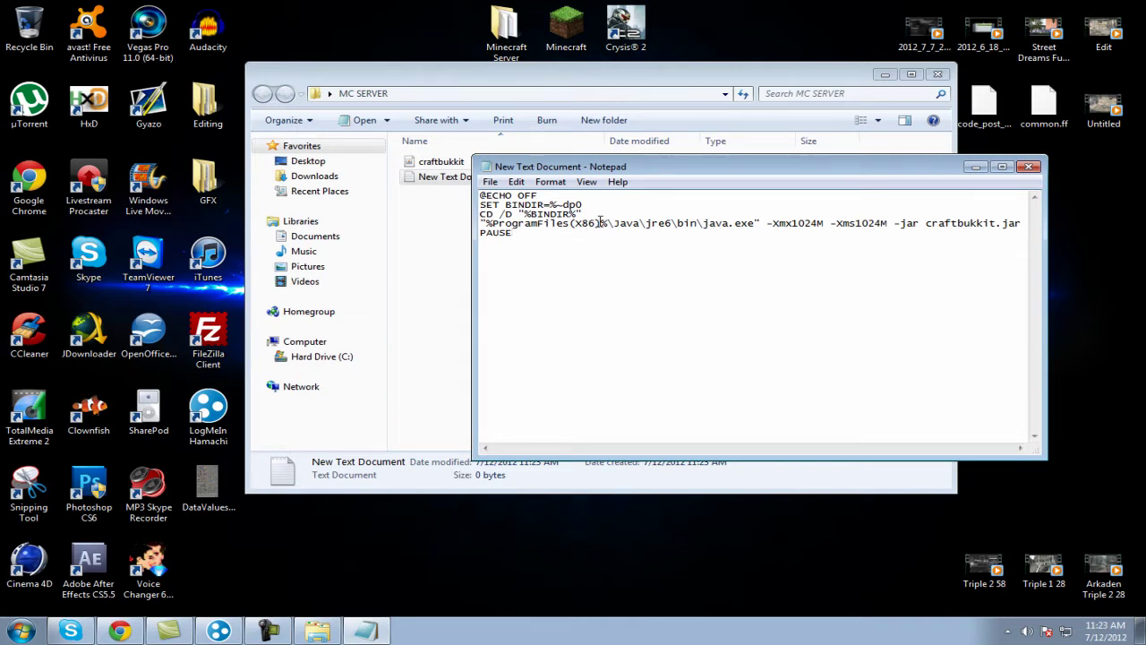
{"action": "left_click_drag", "start_coordinate": [601, 223], "coordinate": [570, 226]}
{"action": "left_click", "coordinate": [637, 297]}
Confirm Java sits in C:\Program Files (x86)\Java as jre6, matching the script's path.
{"action": "left_click", "coordinate": [21, 631]}
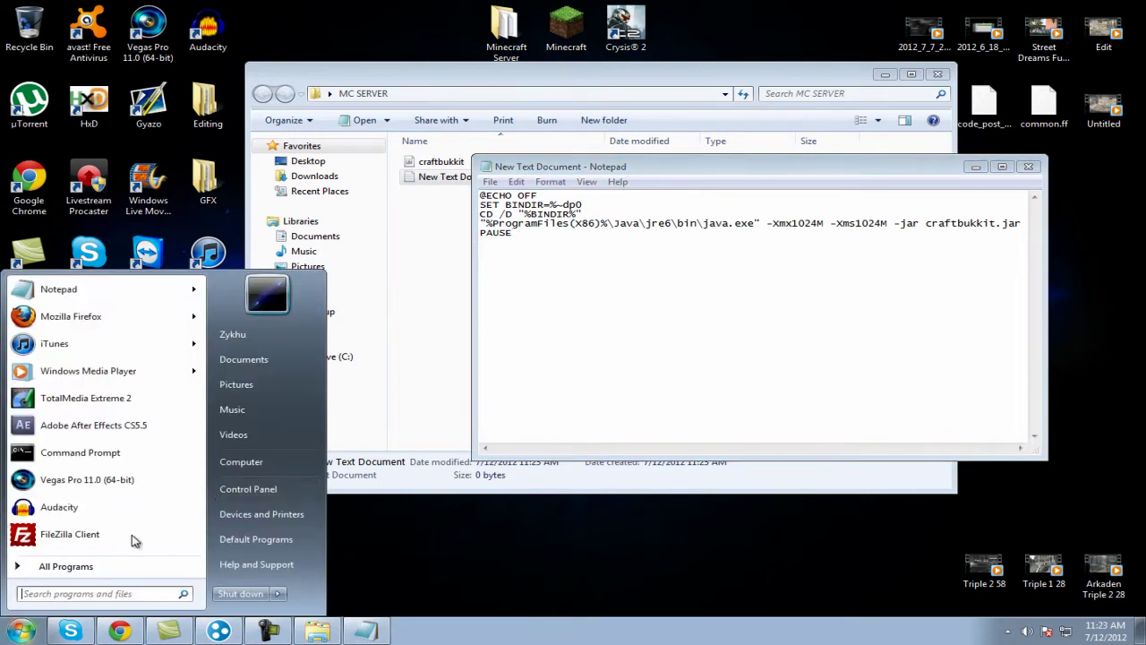
{"action": "left_click", "coordinate": [271, 464]}
{"action": "left_click", "coordinate": [488, 184]}
{"action": "double_click", "coordinate": [489, 183]}
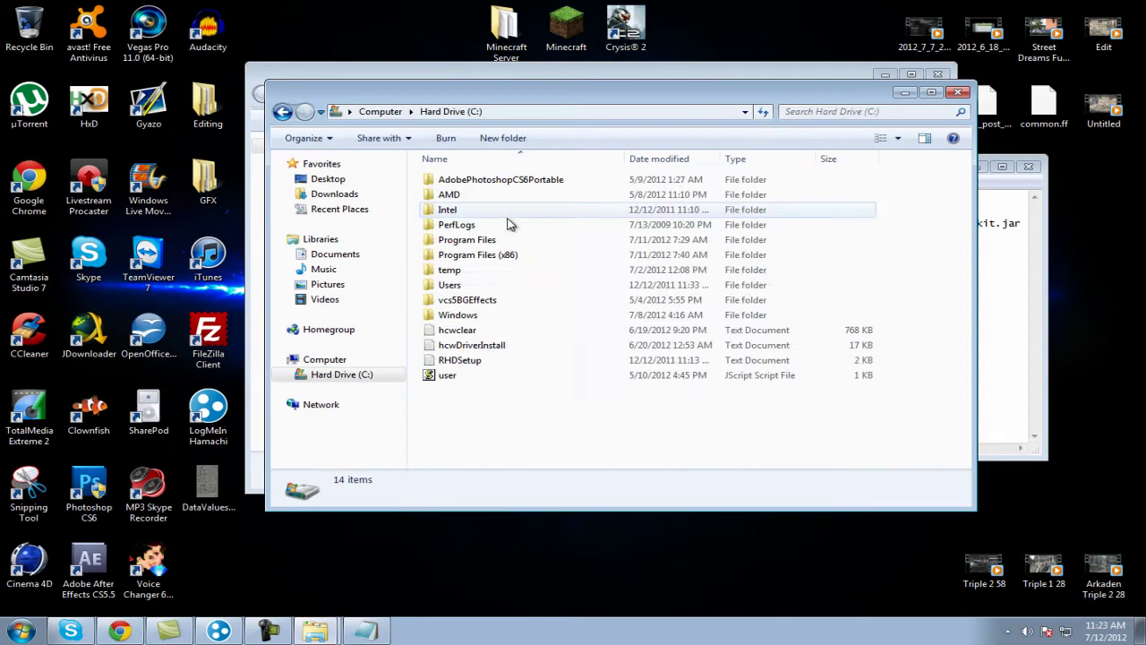
{"action": "left_click", "coordinate": [504, 258]}
{"action": "double_click", "coordinate": [504, 258]}
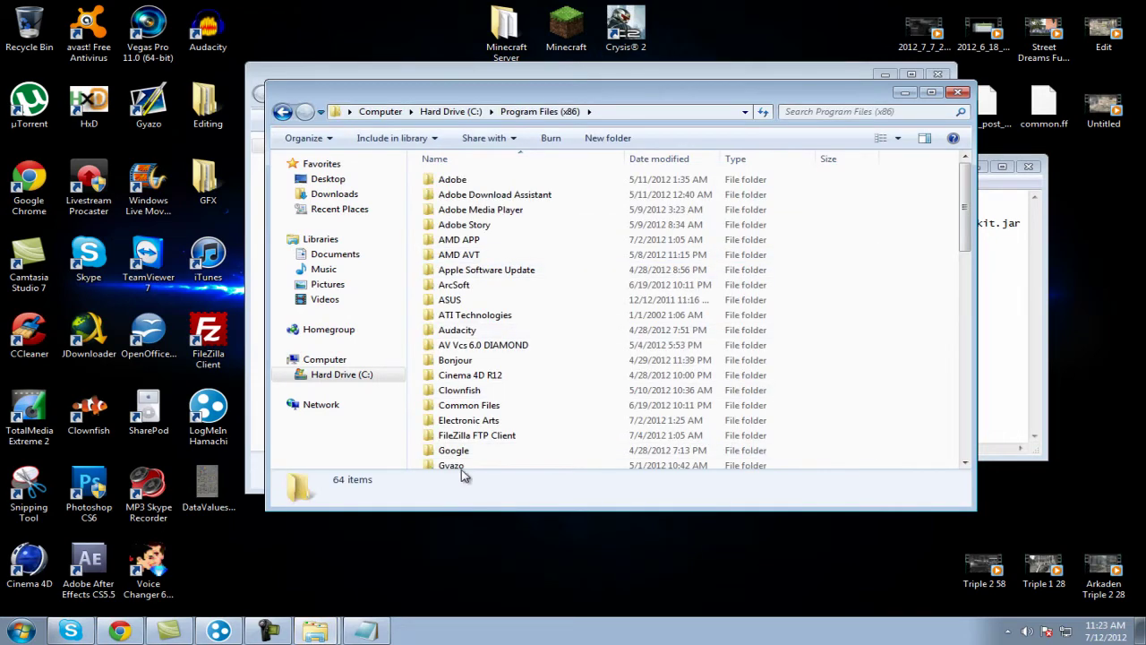
{"action": "scroll", "coordinate": [488, 408], "scroll_direction": "down", "scroll_amount": 5}
{"action": "double_click", "coordinate": [471, 358]}
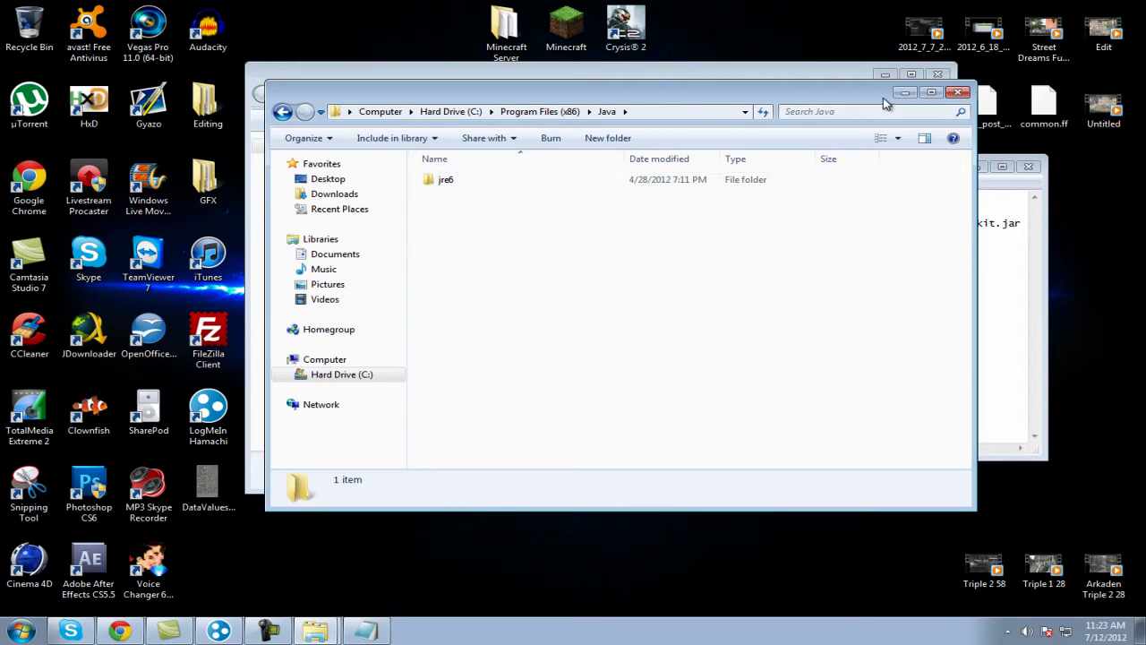
{"action": "left_click", "coordinate": [960, 93]}
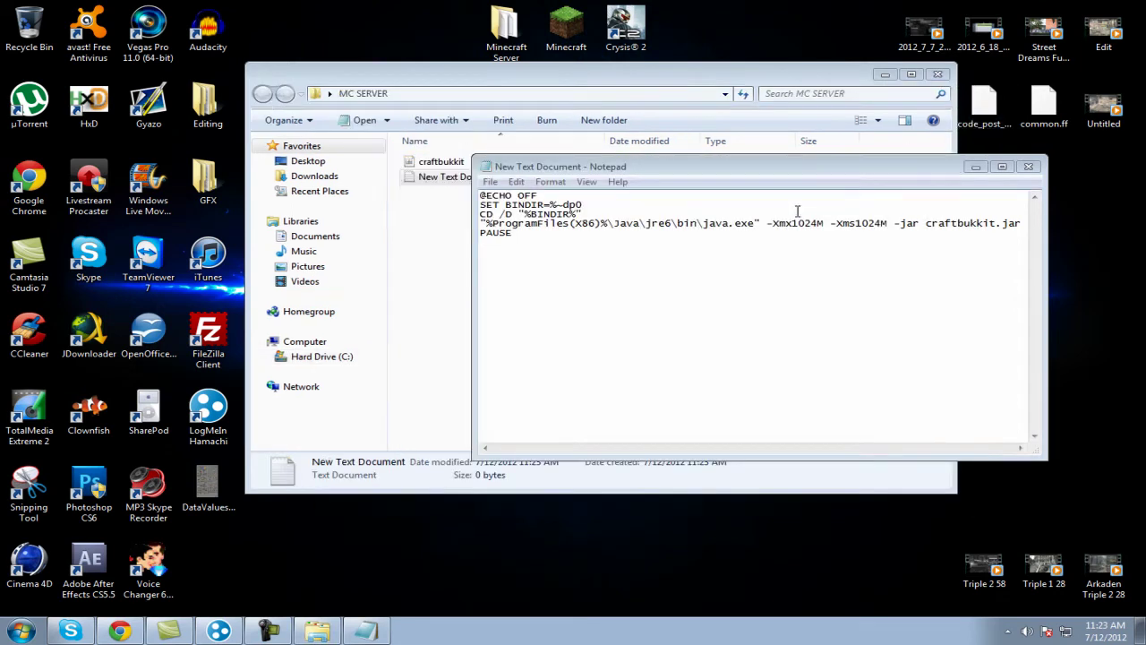
{"action": "left_click_drag", "start_coordinate": [671, 225], "coordinate": [643, 227]}
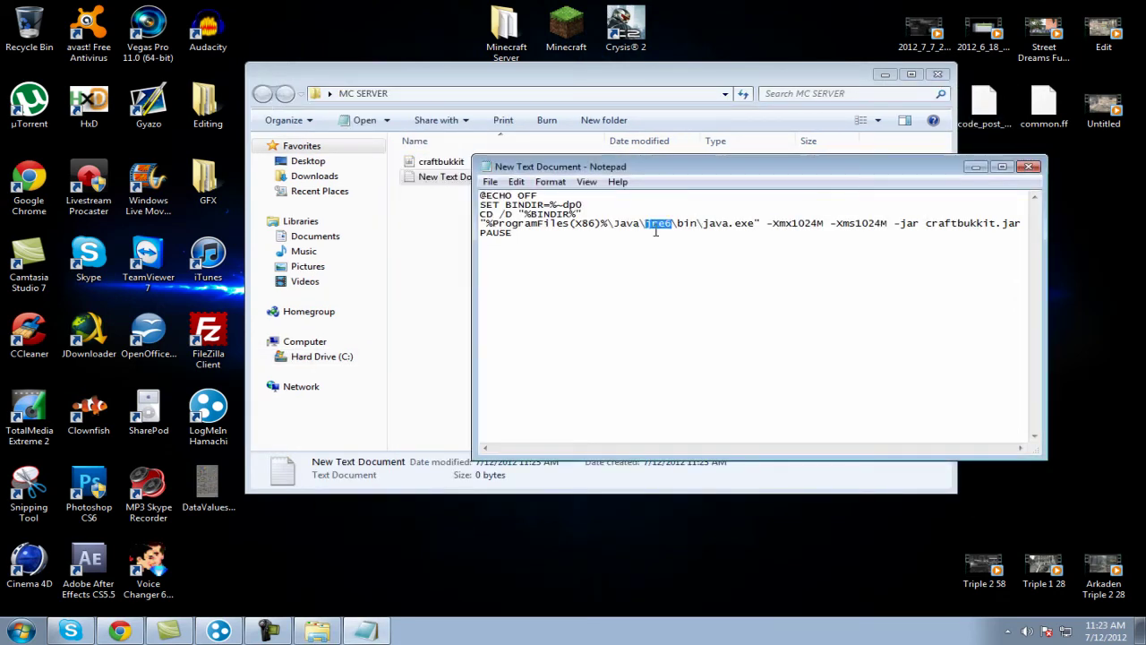
{"action": "left_click", "coordinate": [669, 226]}
Save the script with file type All Files under the name Run.bat.
{"action": "left_click", "coordinate": [490, 181]}
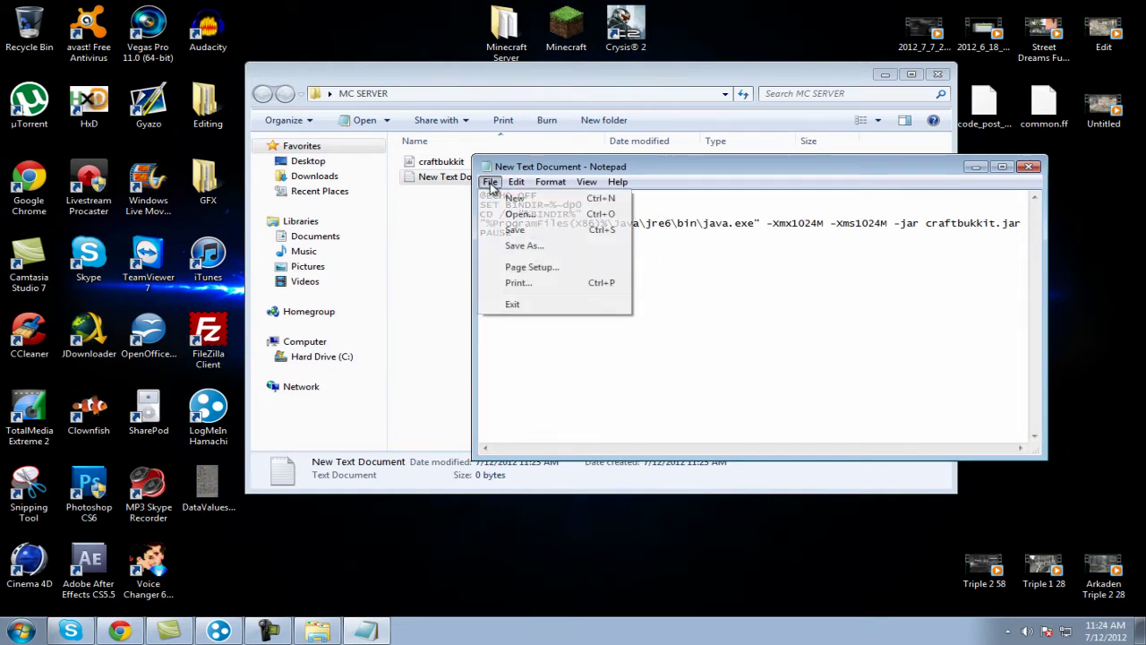
{"action": "left_click", "coordinate": [541, 247]}
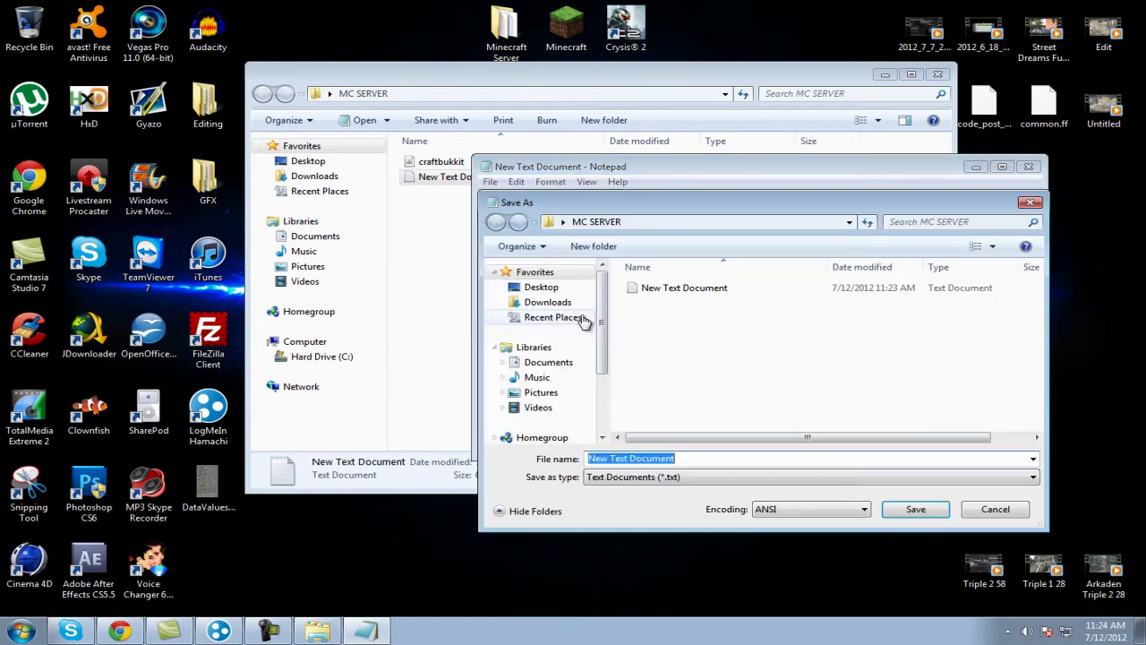
{"action": "left_click", "coordinate": [625, 482]}
{"action": "left_click", "coordinate": [595, 503]}
{"action": "left_click", "coordinate": [654, 460]}
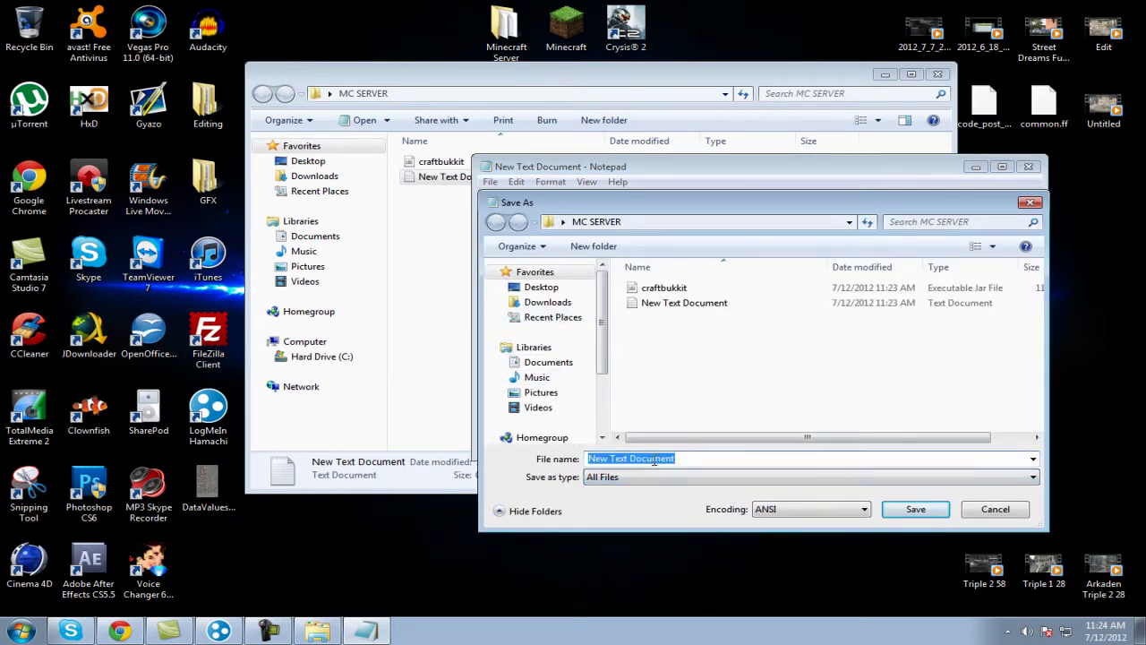
{"action": "type", "text": "Run.bat"}
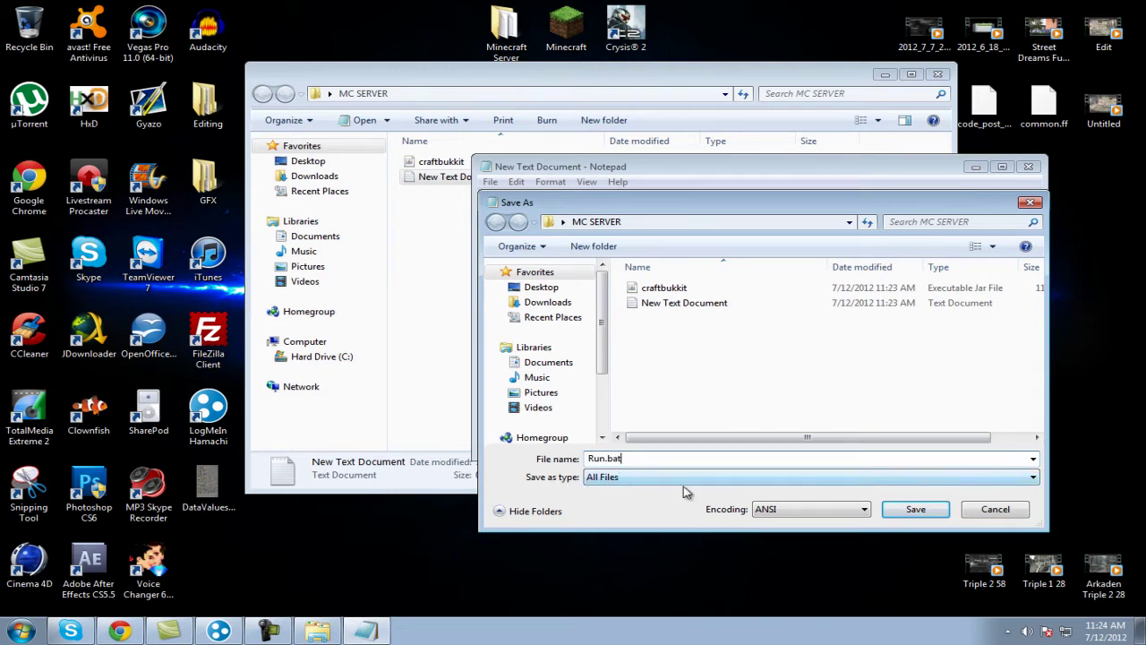
{"action": "left_click", "coordinate": [915, 508]}
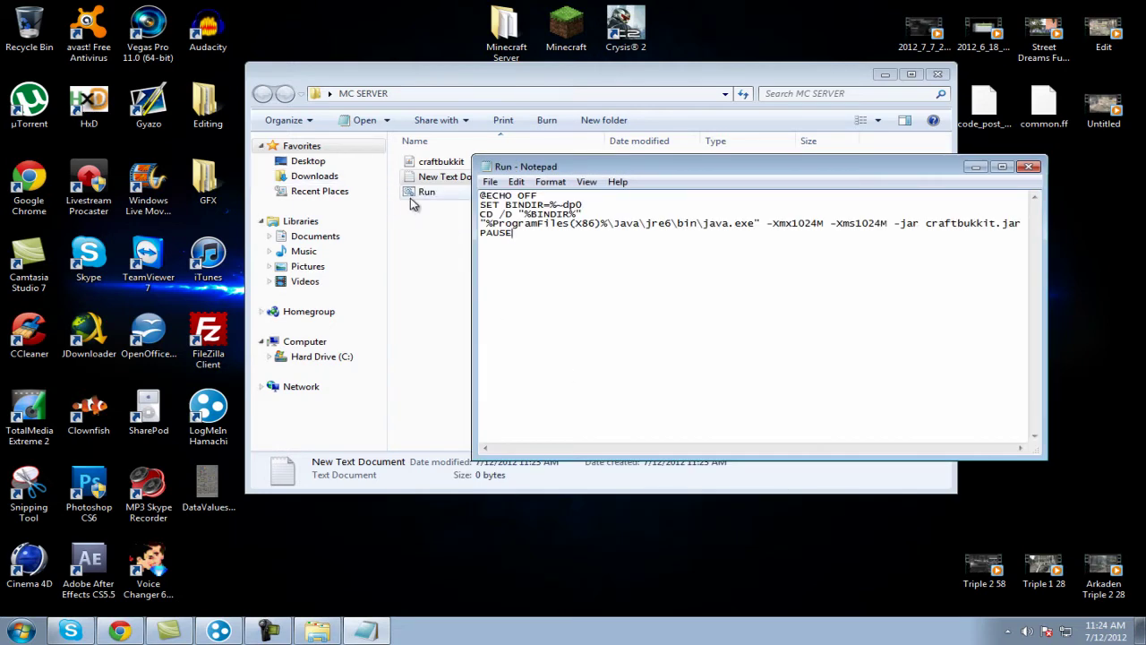
Close Notepad, launch Run.bat from MC SERVER, and move the server console aside.
{"action": "left_click", "coordinate": [1030, 166]}
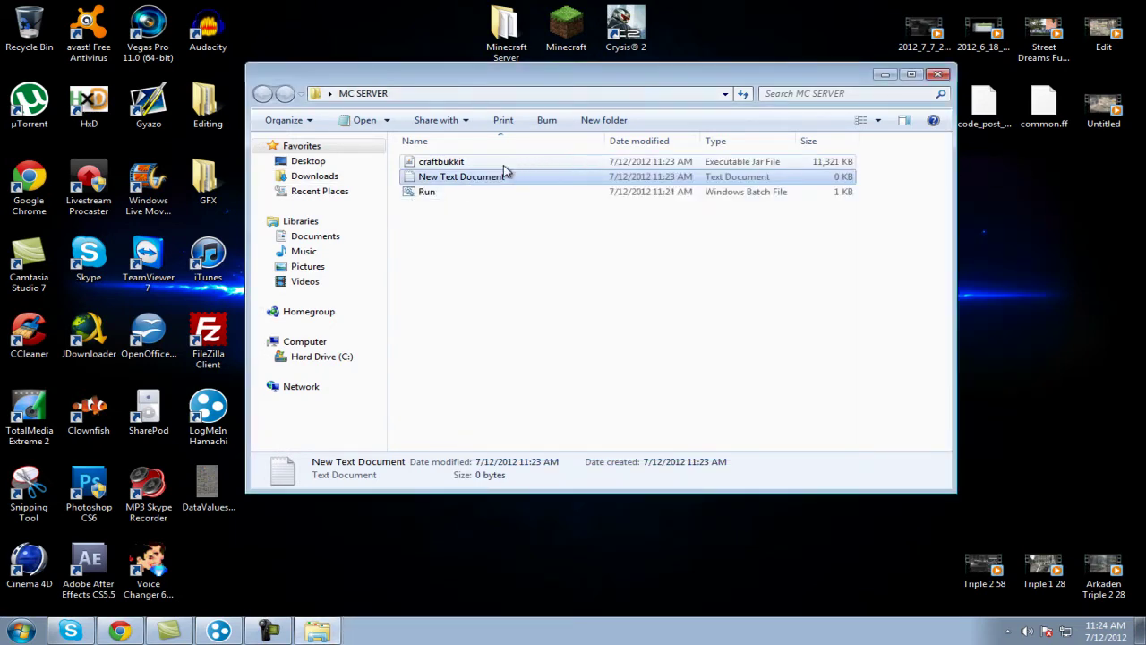
{"action": "double_click", "coordinate": [462, 180]}
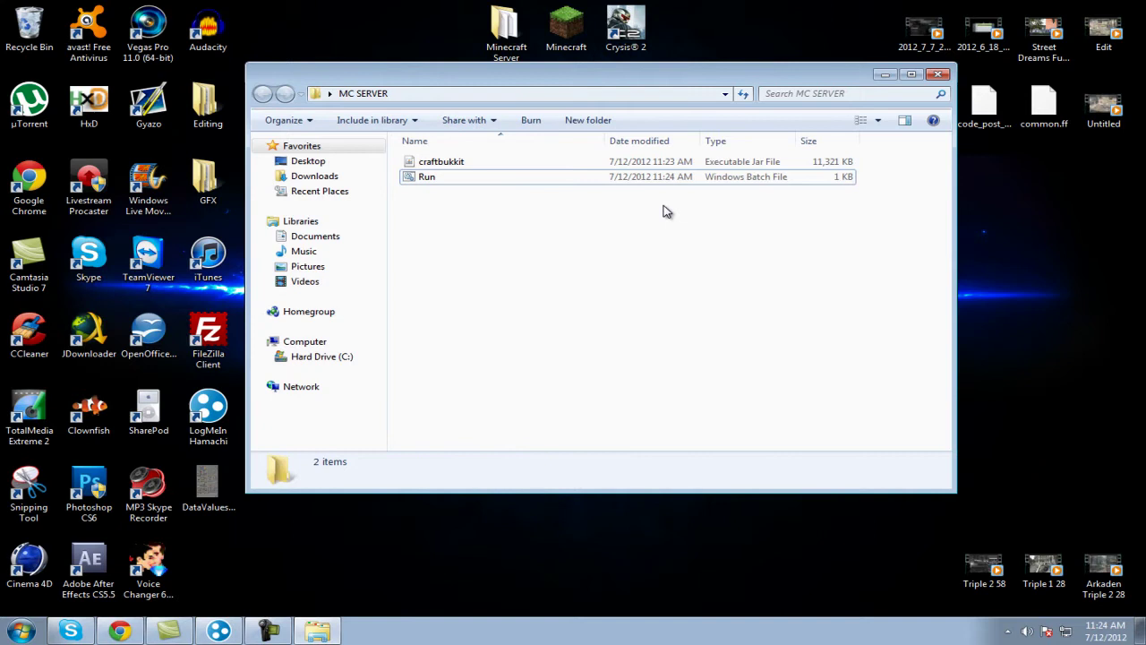
{"action": "double_click", "coordinate": [453, 180]}
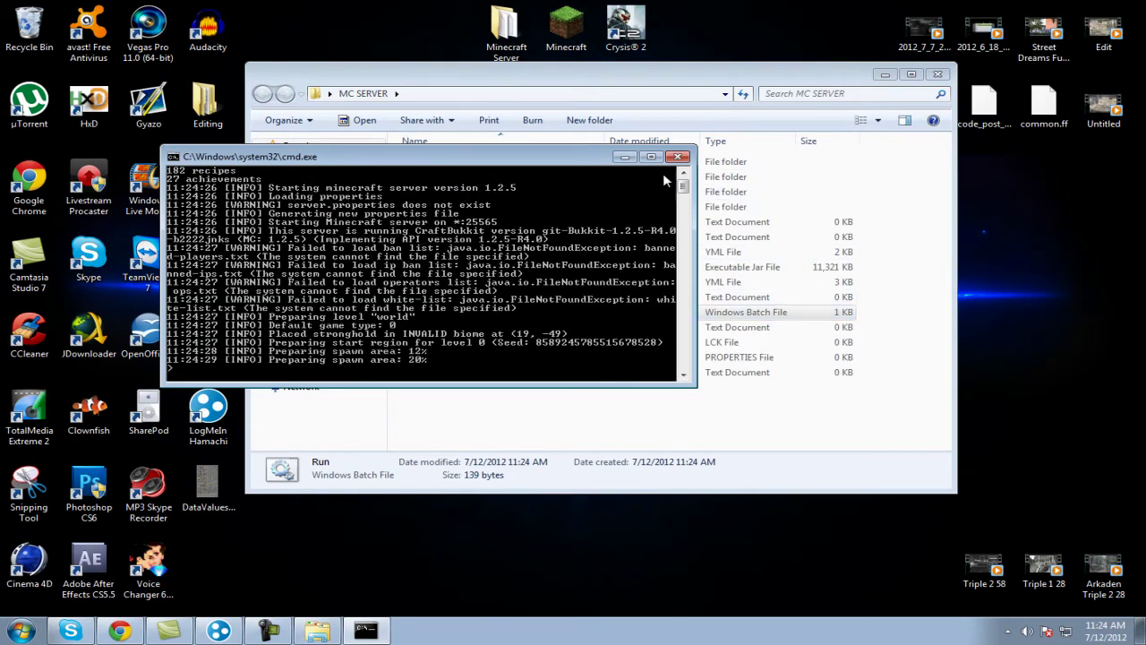
{"action": "mouse_move", "coordinate": [585, 158]}
{"action": "left_mouse_down"}
{"action": "mouse_move", "coordinate": [416, 411]}
{"action": "mouse_move", "coordinate": [856, 312]}
{"action": "mouse_move", "coordinate": [824, 166]}
{"action": "mouse_move", "coordinate": [769, 152]}
{"action": "left_mouse_up"}
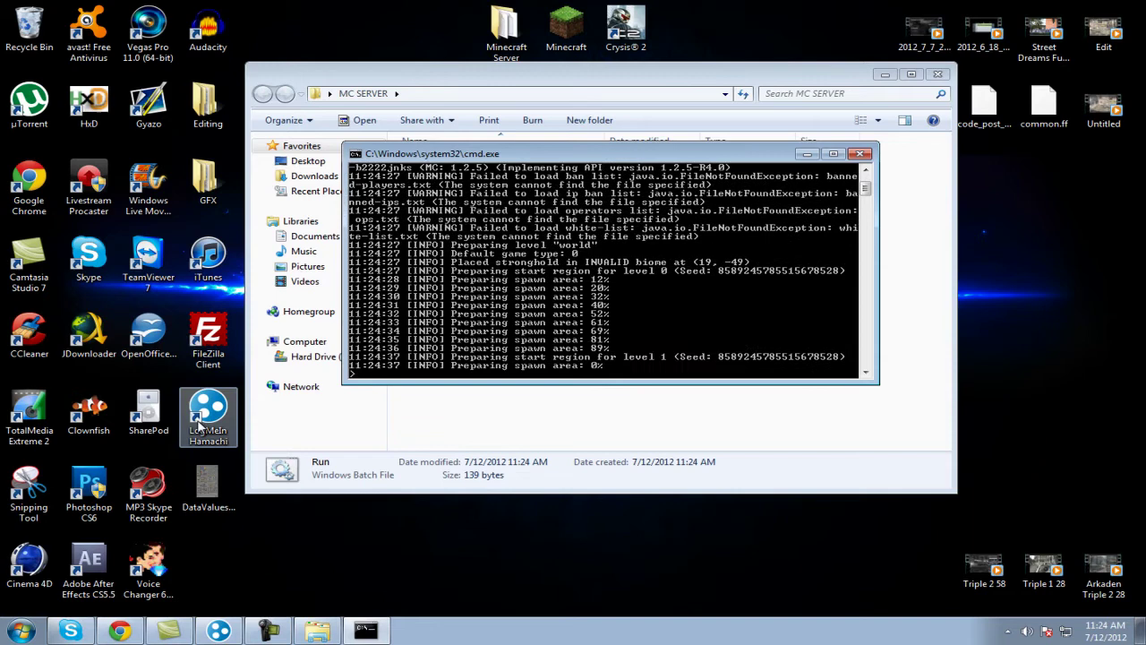
Create the password-protected Hamachi network 'Youtube Server yo' and return to the server console.
{"action": "left_click", "coordinate": [215, 632]}
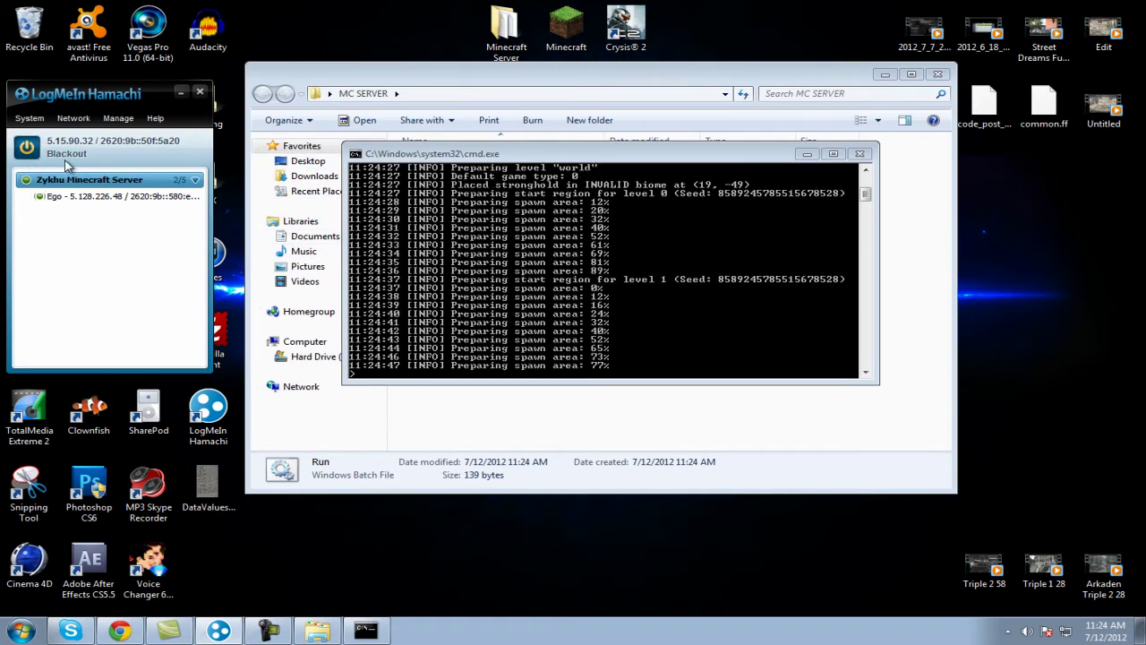
{"action": "left_click", "coordinate": [72, 119]}
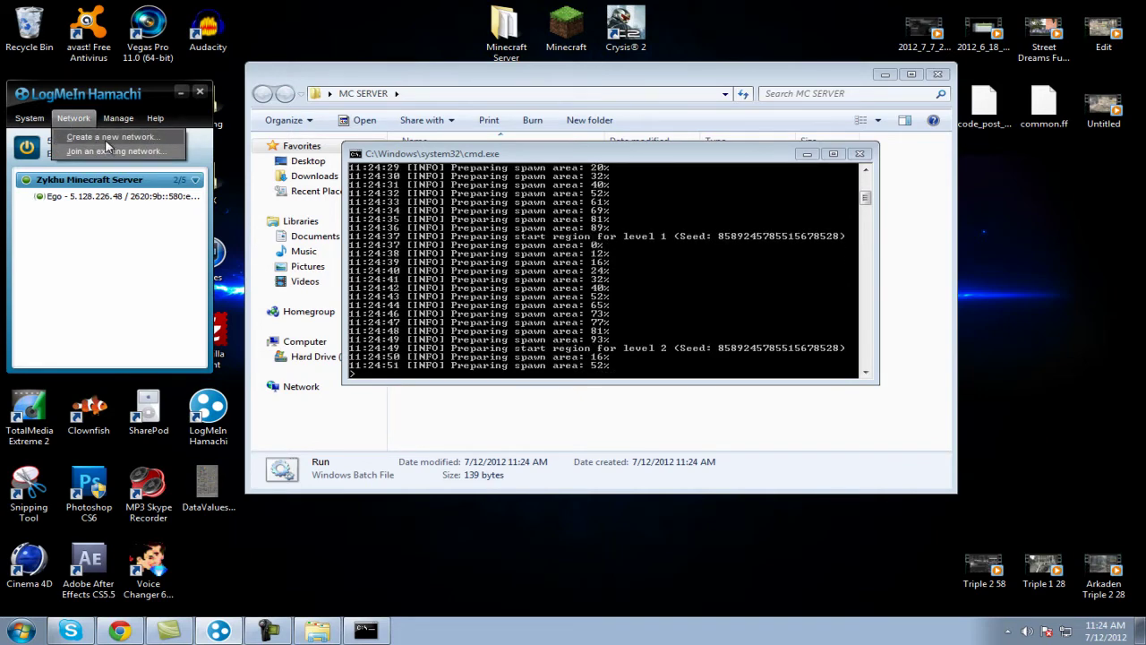
{"action": "left_click", "coordinate": [105, 139]}
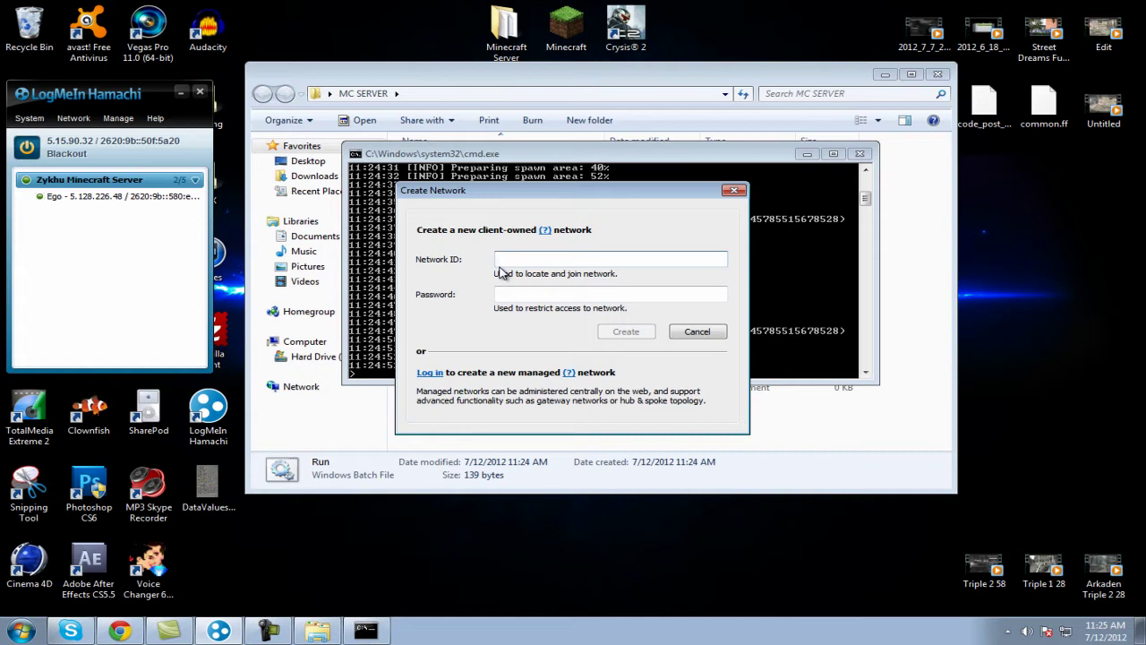
{"action": "type", "text": "Youtube Server yo"}
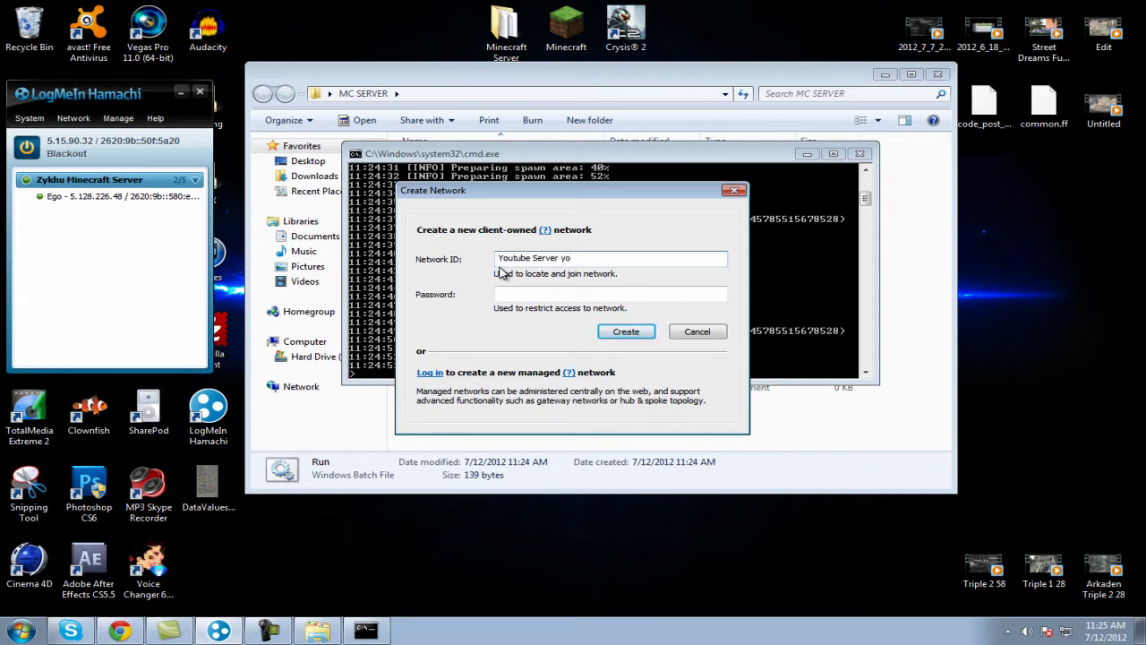
{"action": "left_click", "coordinate": [524, 294]}
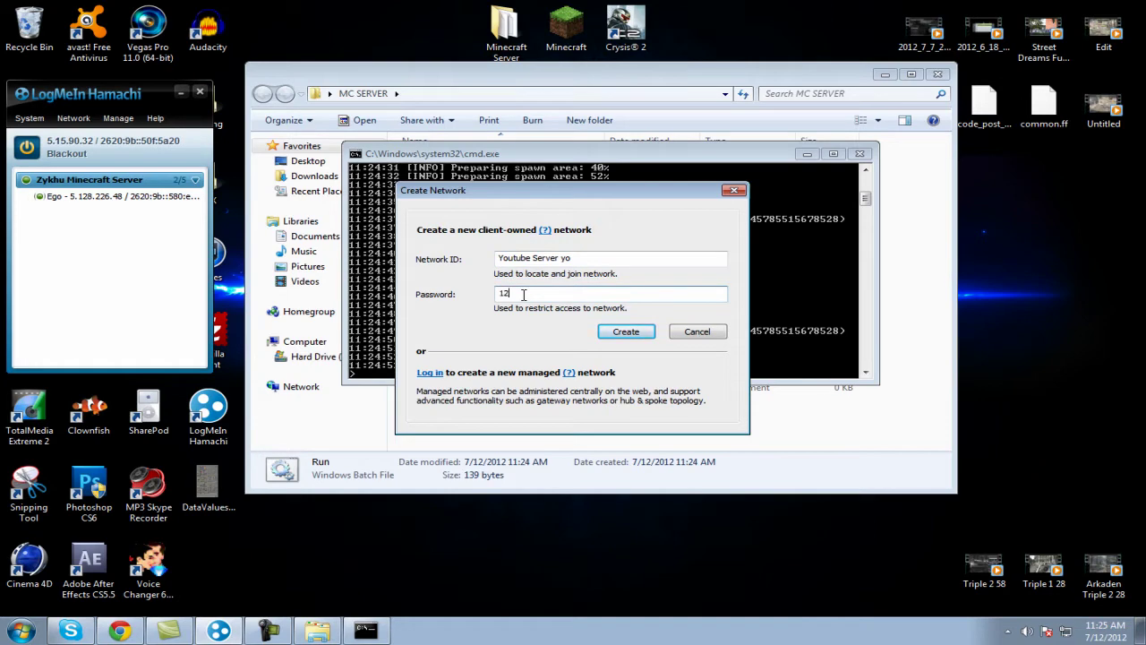
{"action": "type", "text": "34"}
{"action": "left_click", "coordinate": [623, 336]}
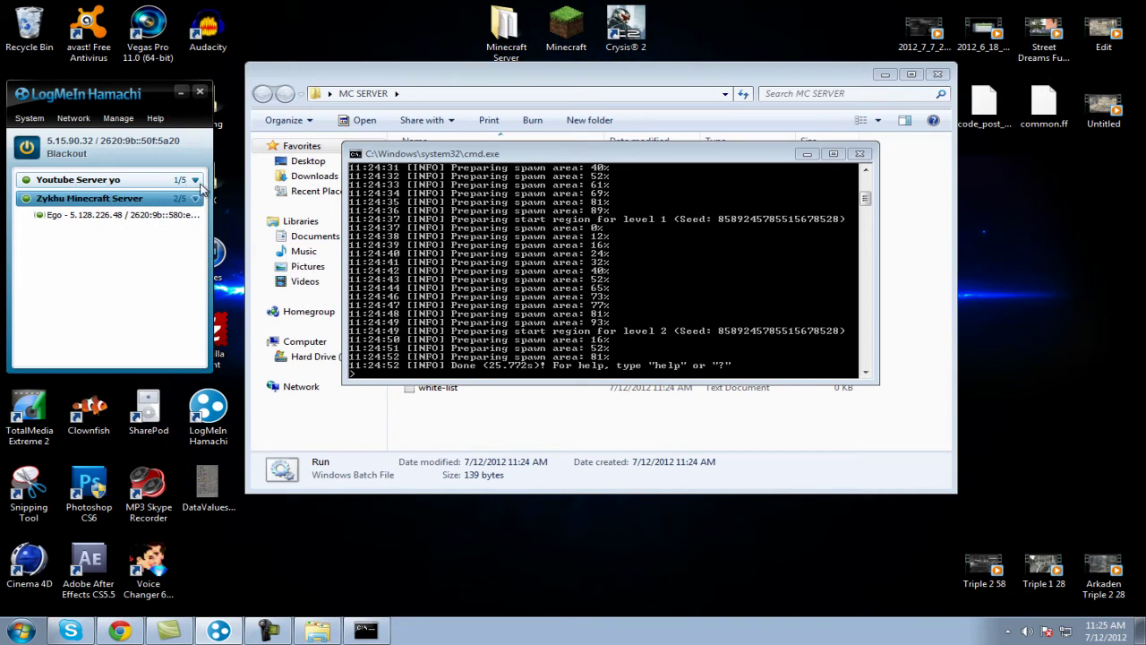
{"action": "left_click", "coordinate": [454, 322]}
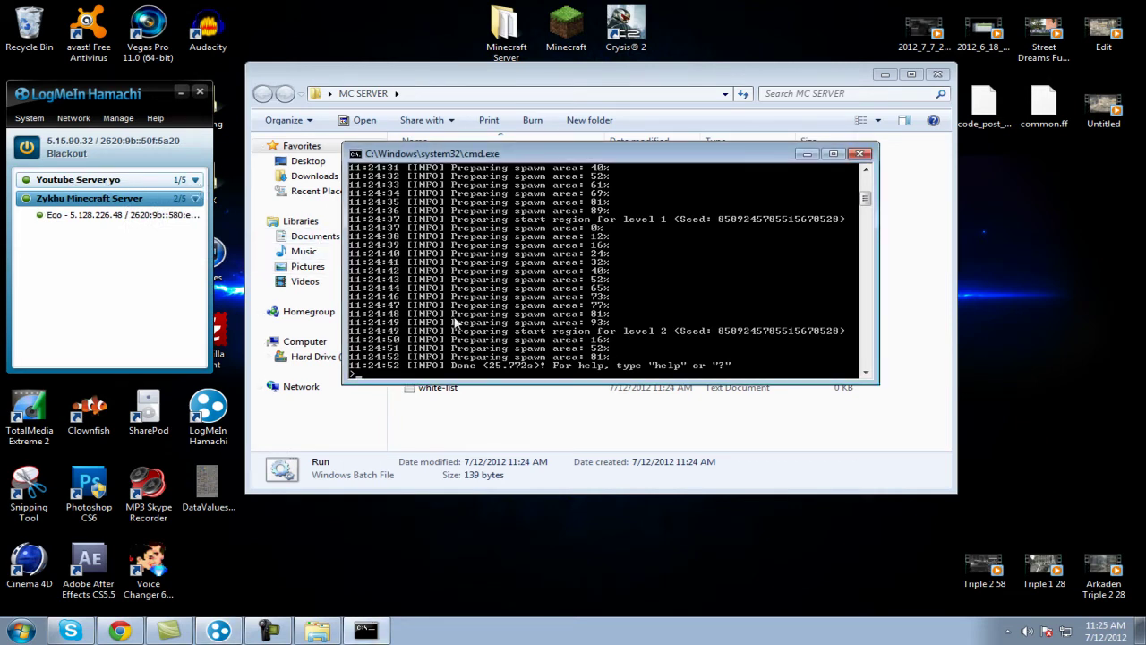
{"action": "left_click", "coordinate": [602, 373]}
Stop the server, close its console, and try opening server.properties and help.yml.
{"action": "type", "text": "stop"}
{"action": "key", "text": "Return"}
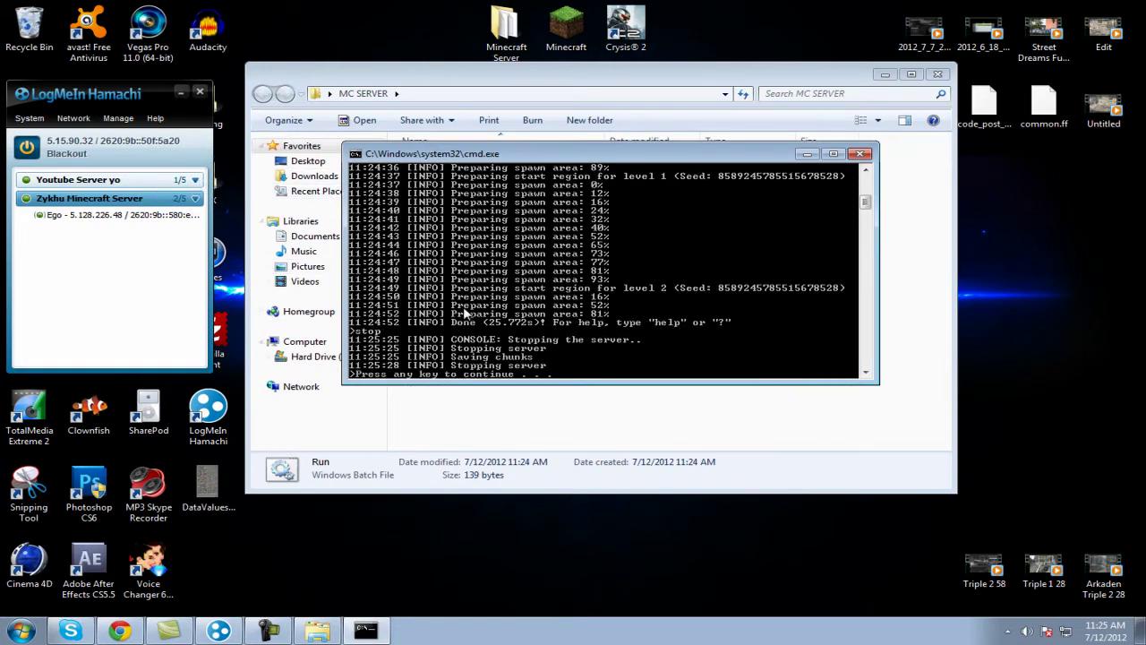
{"action": "key", "text": "Return"}
{"action": "left_click", "coordinate": [182, 93]}
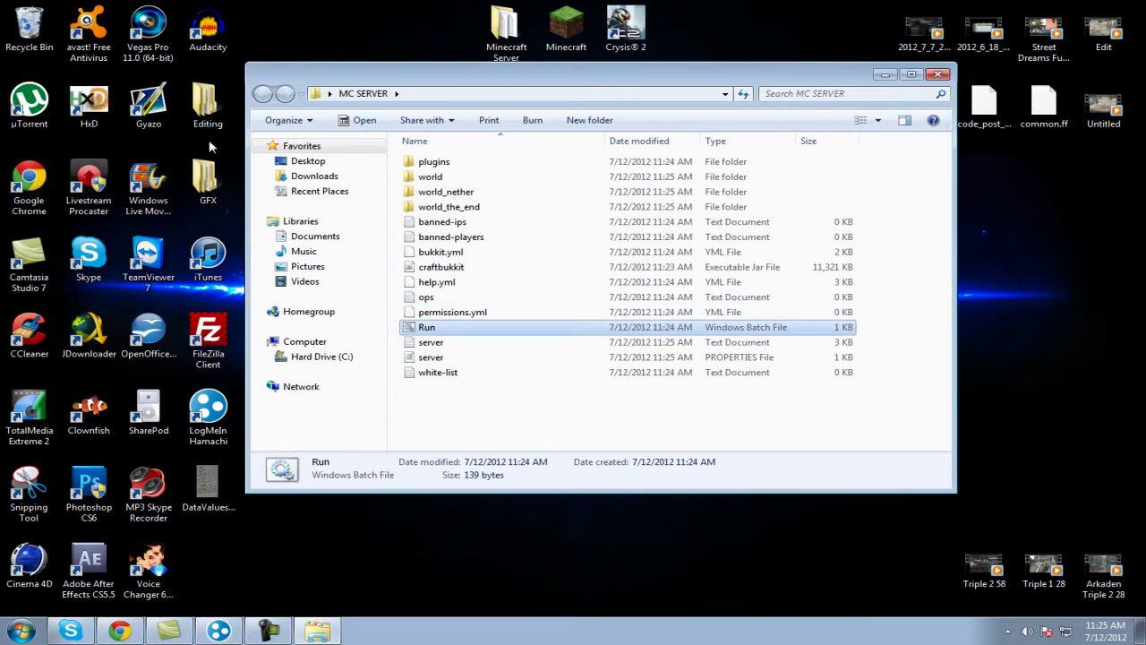
{"action": "double_click", "coordinate": [431, 359]}
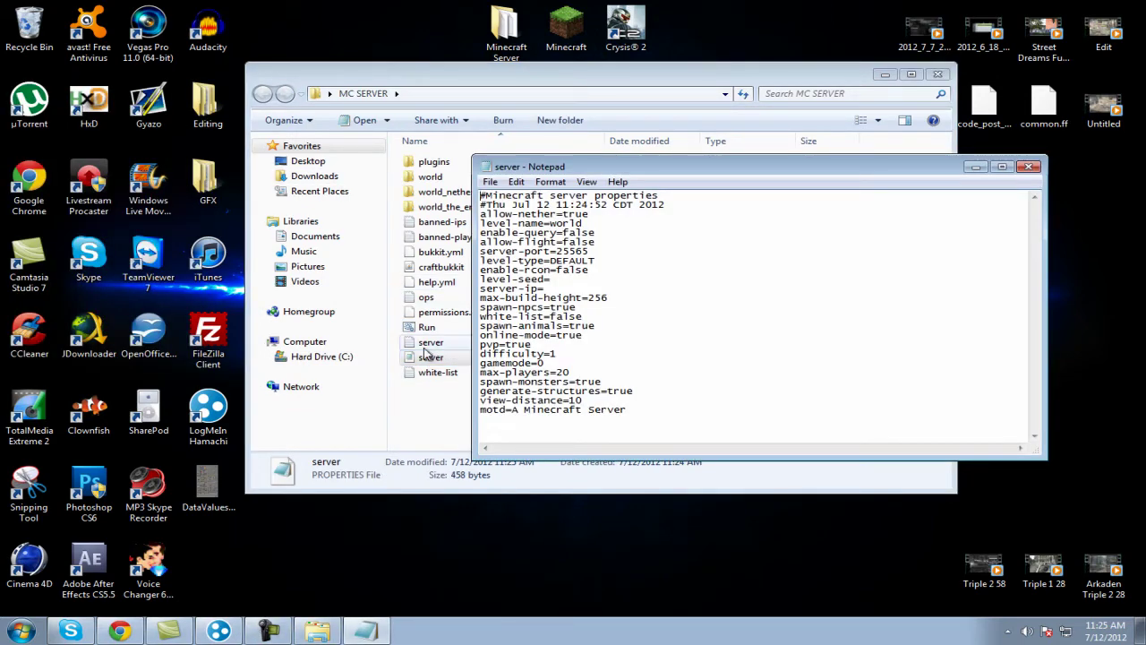
{"action": "left_click", "coordinate": [1029, 167]}
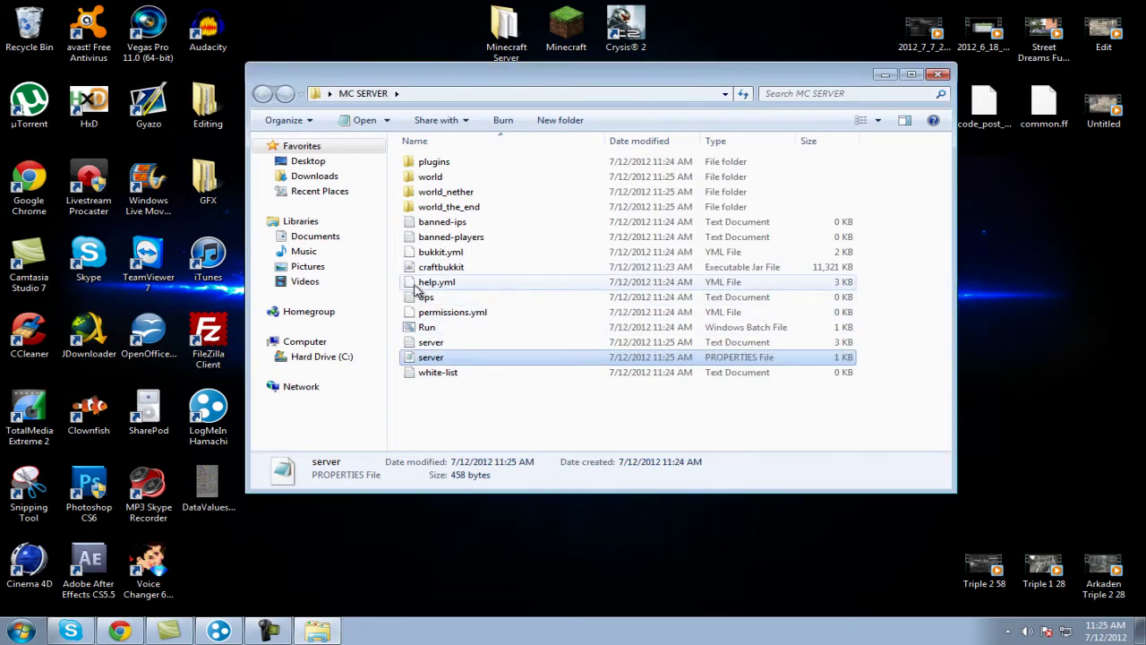
{"action": "double_click", "coordinate": [417, 283]}
{"action": "left_click", "coordinate": [693, 381]}
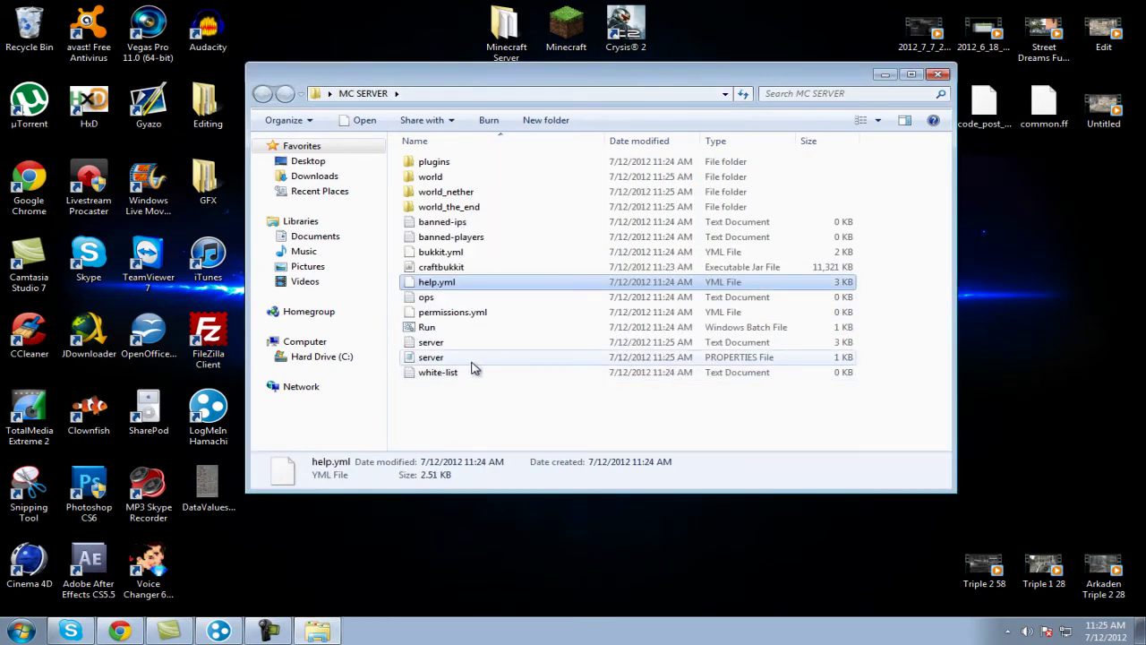
Set Notepad as the program that opens server.properties through its file properties.
{"action": "right_click", "coordinate": [447, 359]}
{"action": "left_click", "coordinate": [499, 351]}
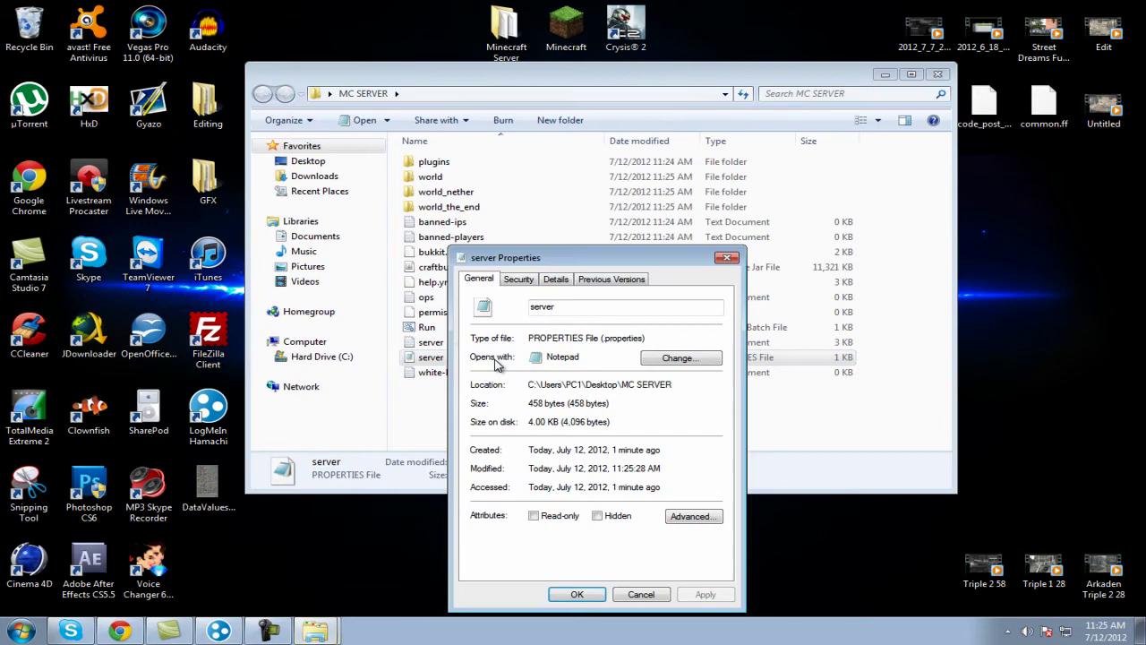
{"action": "left_click", "coordinate": [668, 357]}
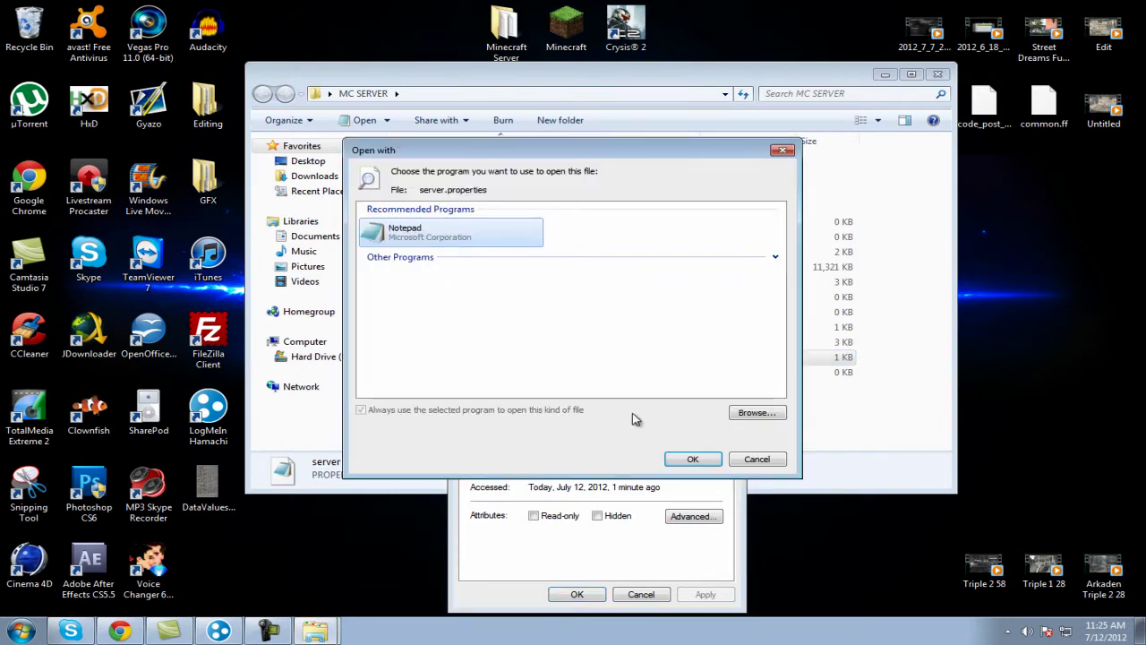
{"action": "left_click", "coordinate": [776, 258]}
{"action": "left_click", "coordinate": [693, 458]}
{"action": "left_click", "coordinate": [578, 593]}
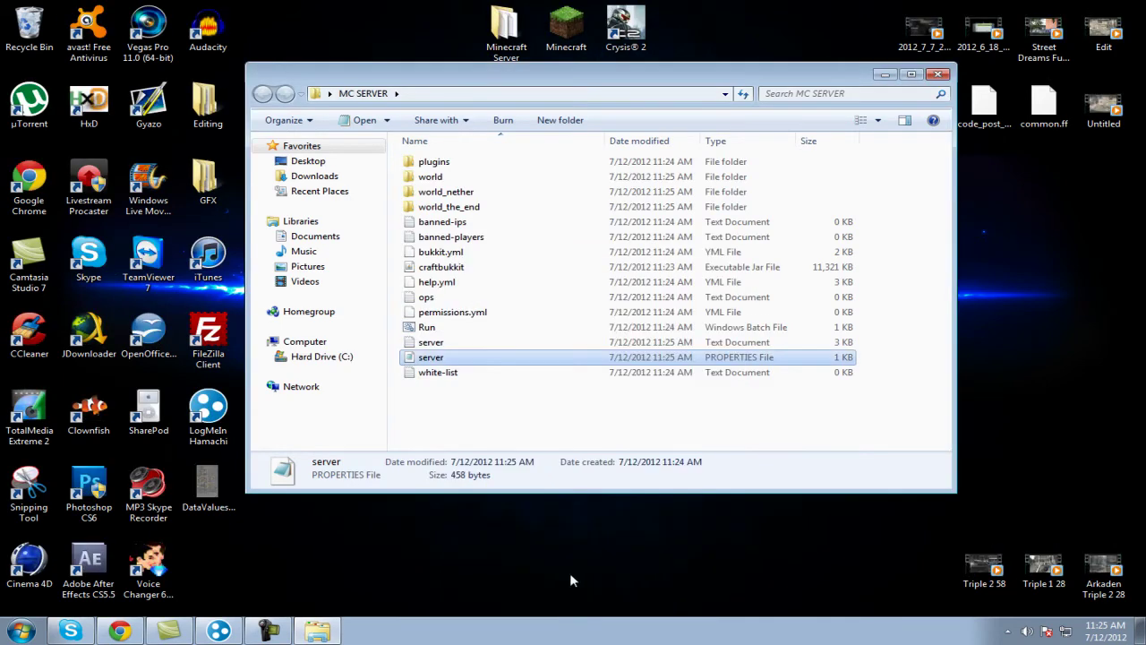
{"action": "right_click", "coordinate": [431, 359]}
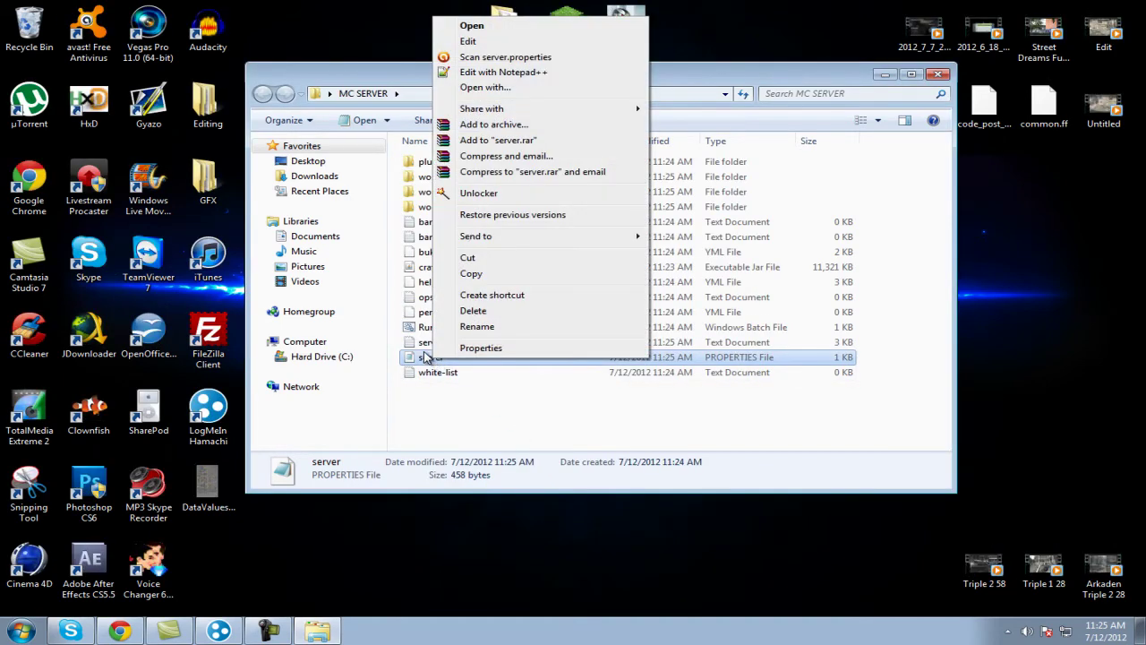
{"action": "left_click", "coordinate": [465, 389]}
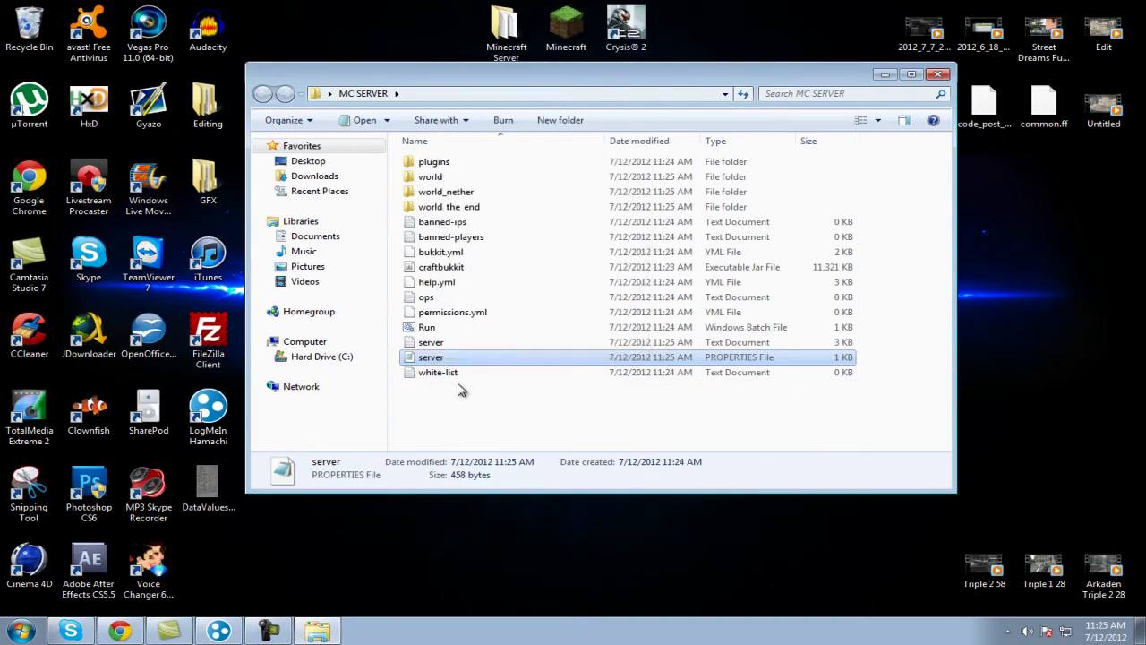
Open server.properties in Notepad and copy this machine's Hamachi IPv4 address.
{"action": "double_click", "coordinate": [442, 358]}
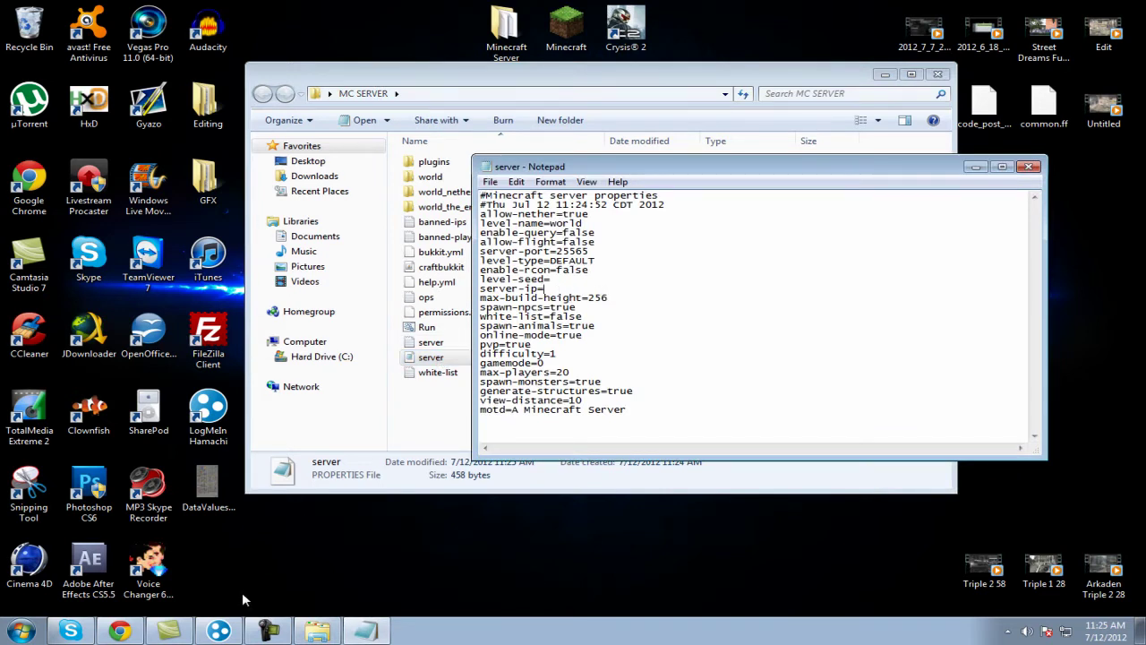
{"action": "left_click", "coordinate": [219, 631]}
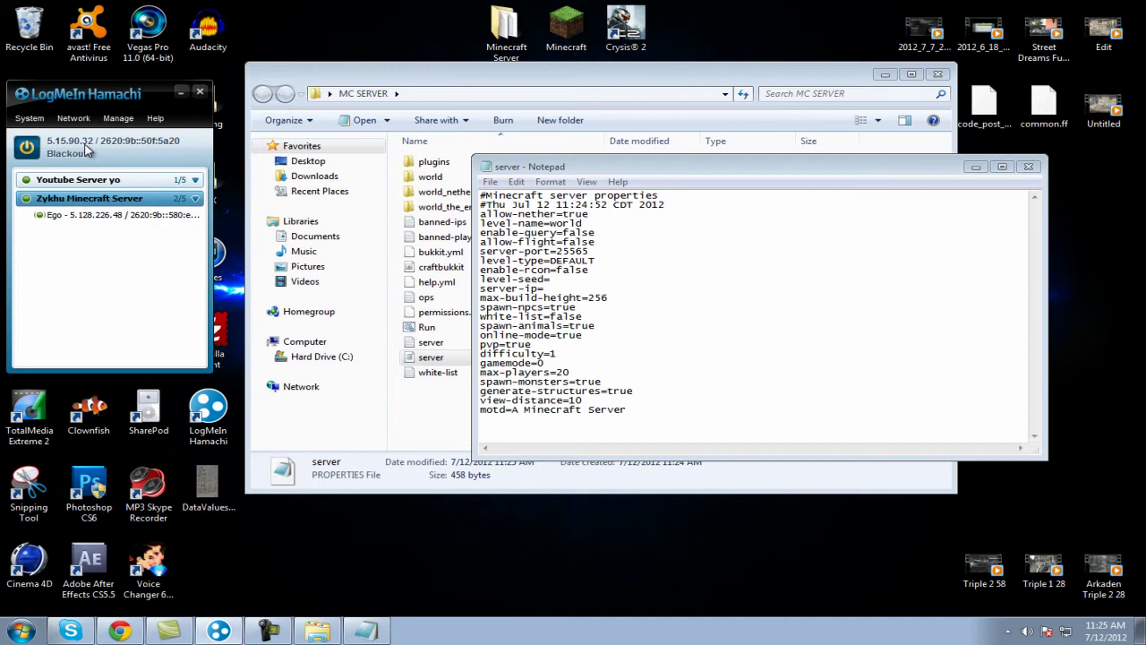
{"action": "right_click", "coordinate": [85, 144]}
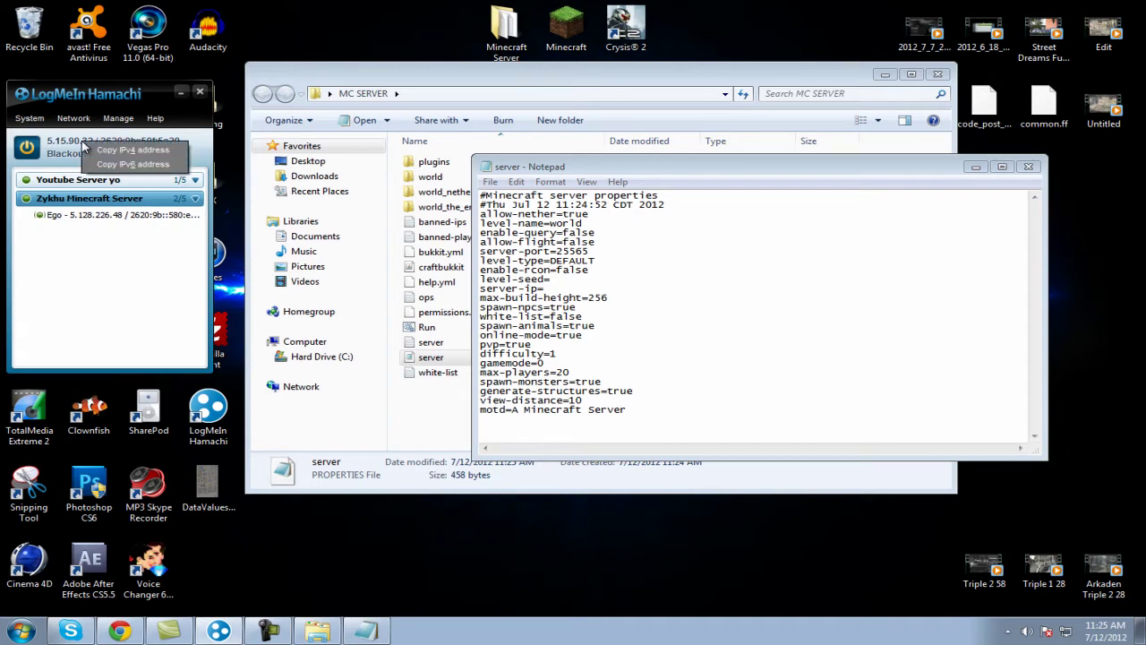
{"action": "left_click", "coordinate": [137, 152]}
{"action": "left_click", "coordinate": [559, 288]}
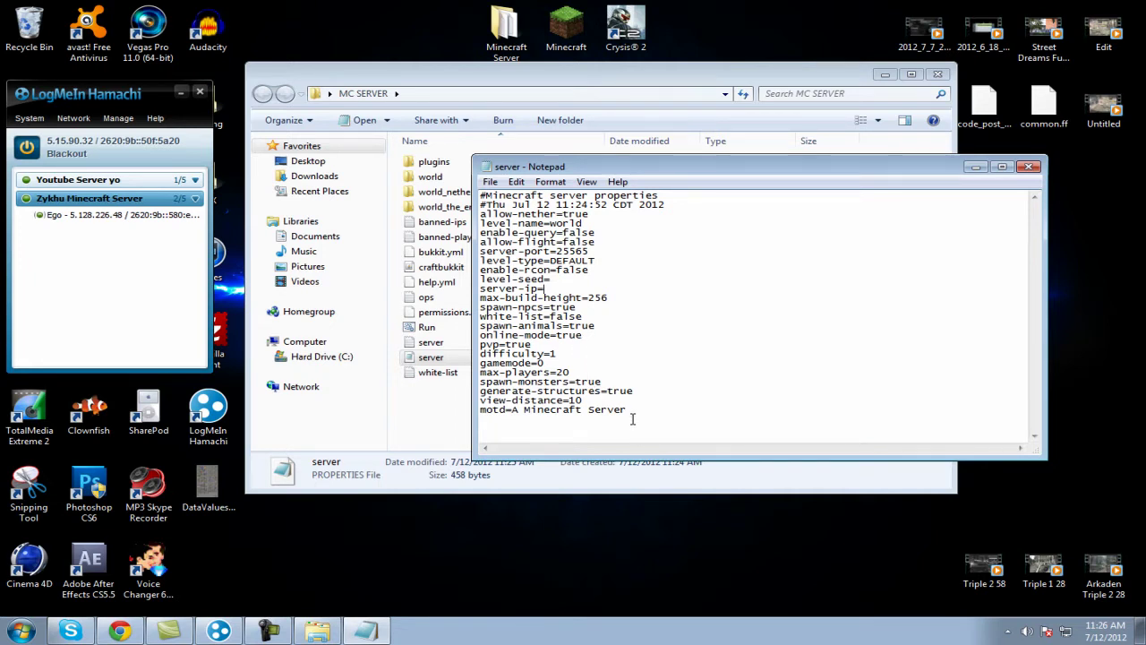
Change online-mode to false in server.properties, then save and close the file.
{"action": "left_click", "coordinate": [573, 289]}
{"action": "left_click_drag", "start_coordinate": [575, 338], "coordinate": [562, 337]}
{"action": "type", "text": "fals"}
{"action": "left_click", "coordinate": [489, 181]}
{"action": "left_click", "coordinate": [515, 225]}
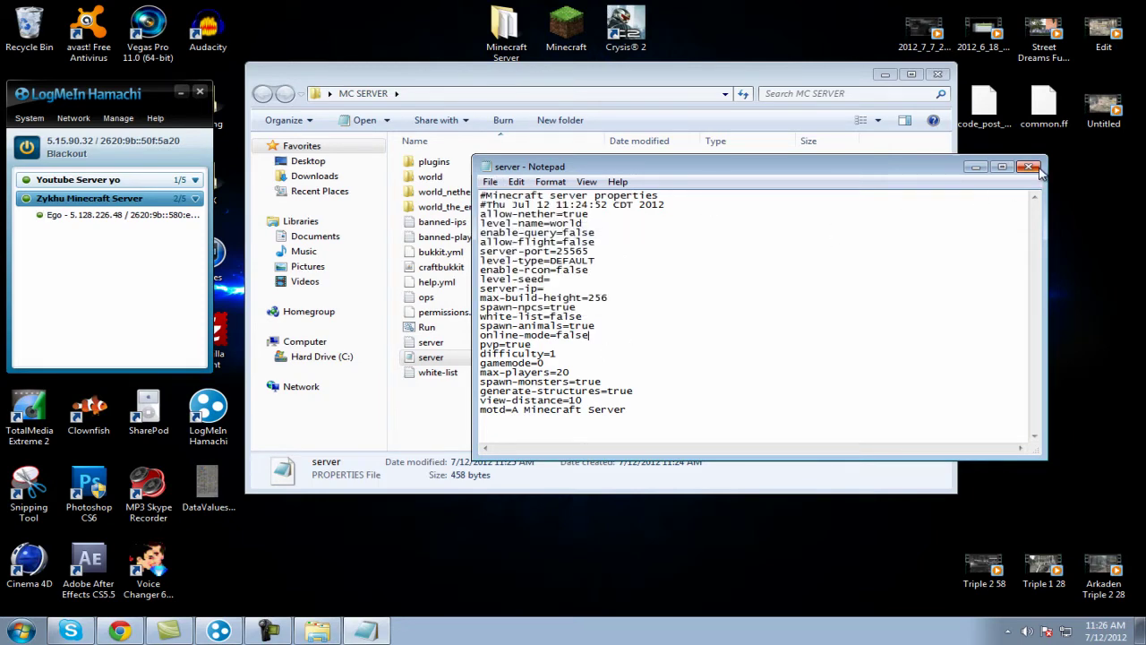
{"action": "left_click", "coordinate": [1029, 167]}
Check the Run and craftbukkit file details and look inside the MC SERVER plugins folder.
{"action": "left_click", "coordinate": [476, 333]}
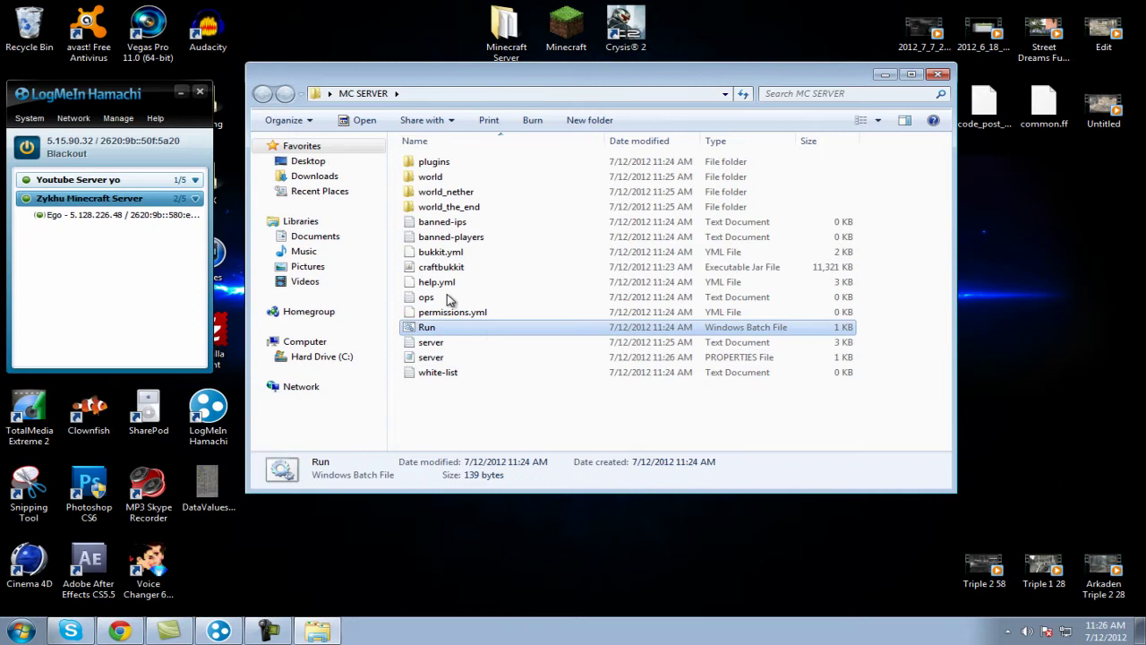
{"action": "left_click", "coordinate": [553, 271]}
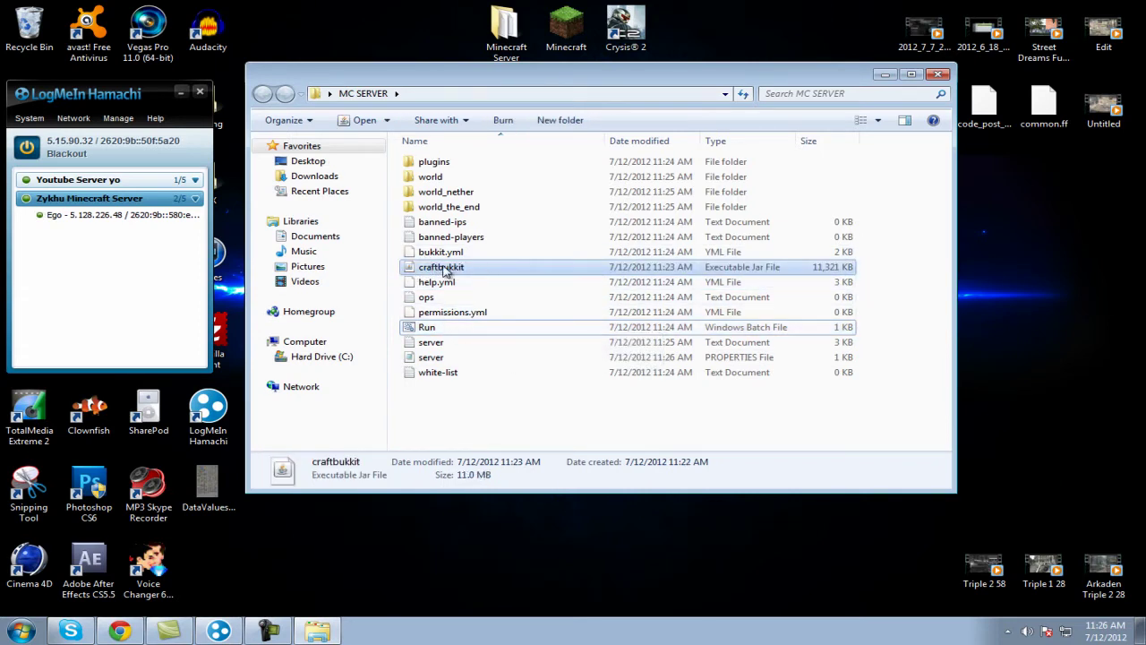
{"action": "left_click", "coordinate": [439, 329]}
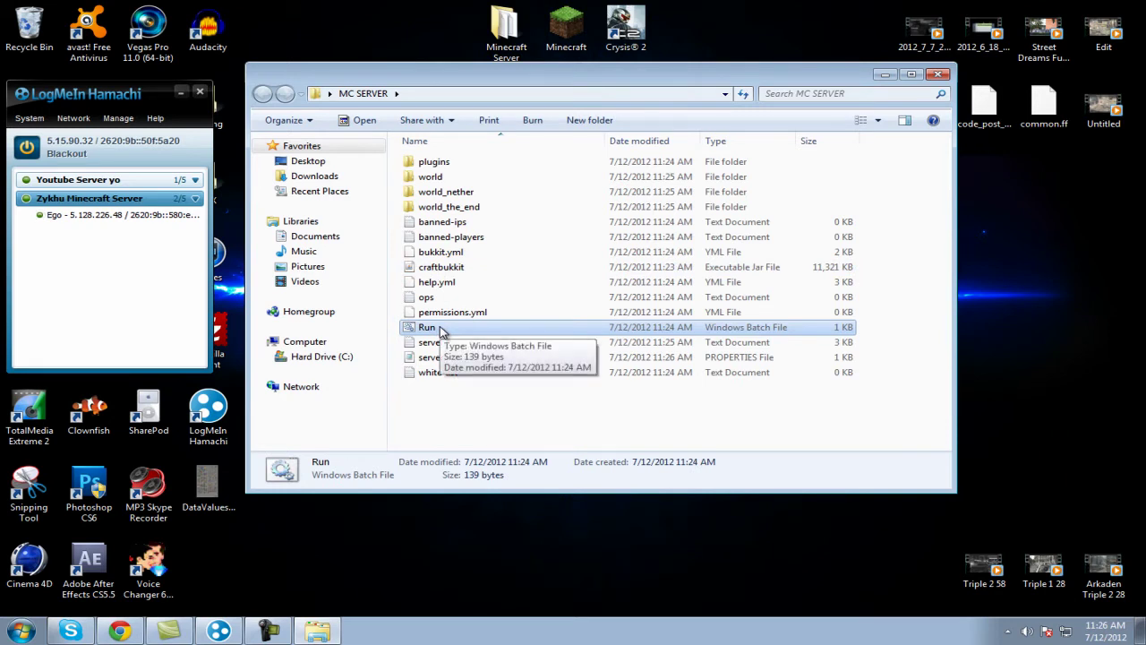
{"action": "double_click", "coordinate": [433, 161]}
{"action": "key", "text": "BackSpace"}
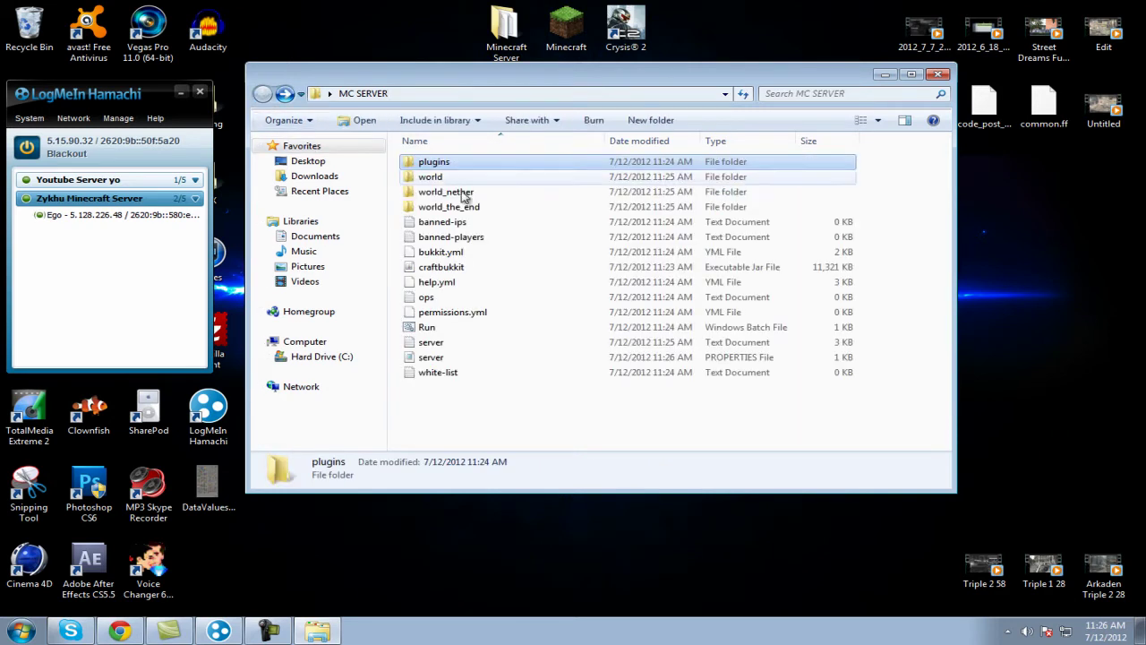
Inspect the older Minecraft Server folder's plugins, close it, and minimize the MC SERVER window.
{"action": "double_click", "coordinate": [506, 49]}
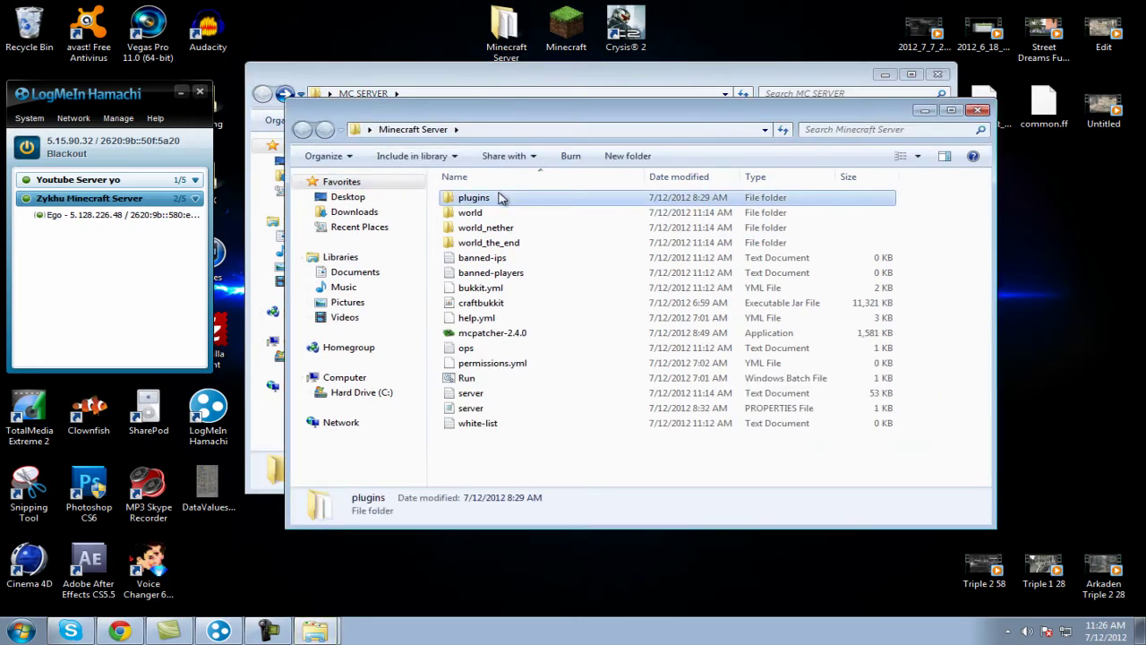
{"action": "double_click", "coordinate": [502, 198]}
{"action": "left_click", "coordinate": [978, 109]}
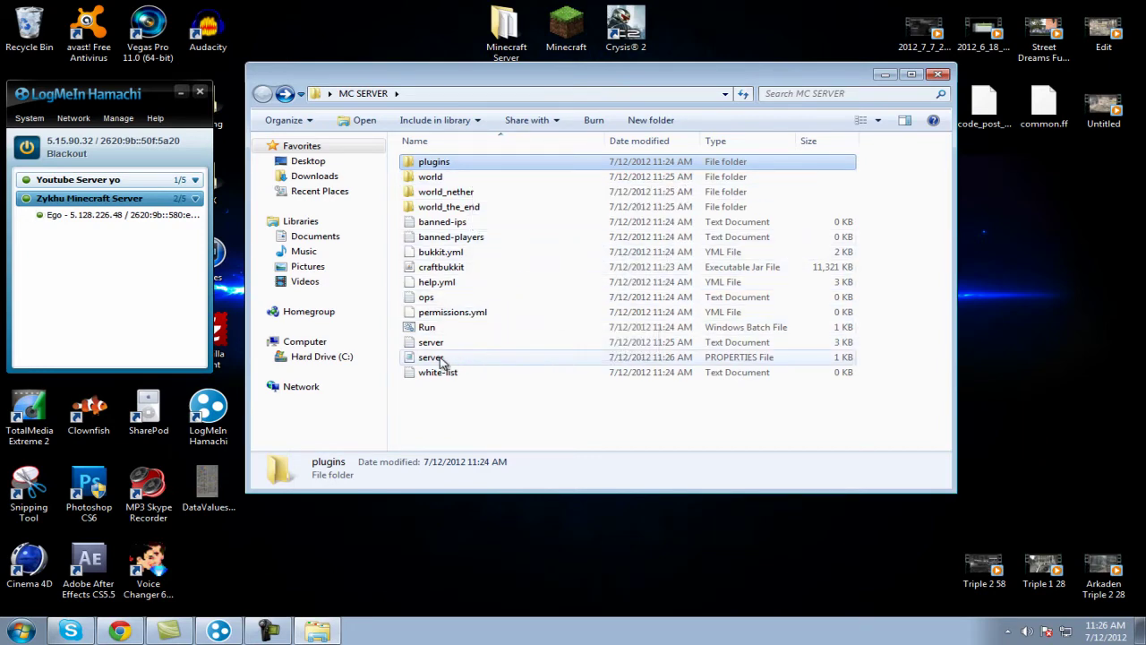
{"action": "left_click", "coordinate": [885, 74]}
Open Windows Firewall with Advanced Security from Control Panel and start a new inbound rule.
{"action": "left_click", "coordinate": [22, 631]}
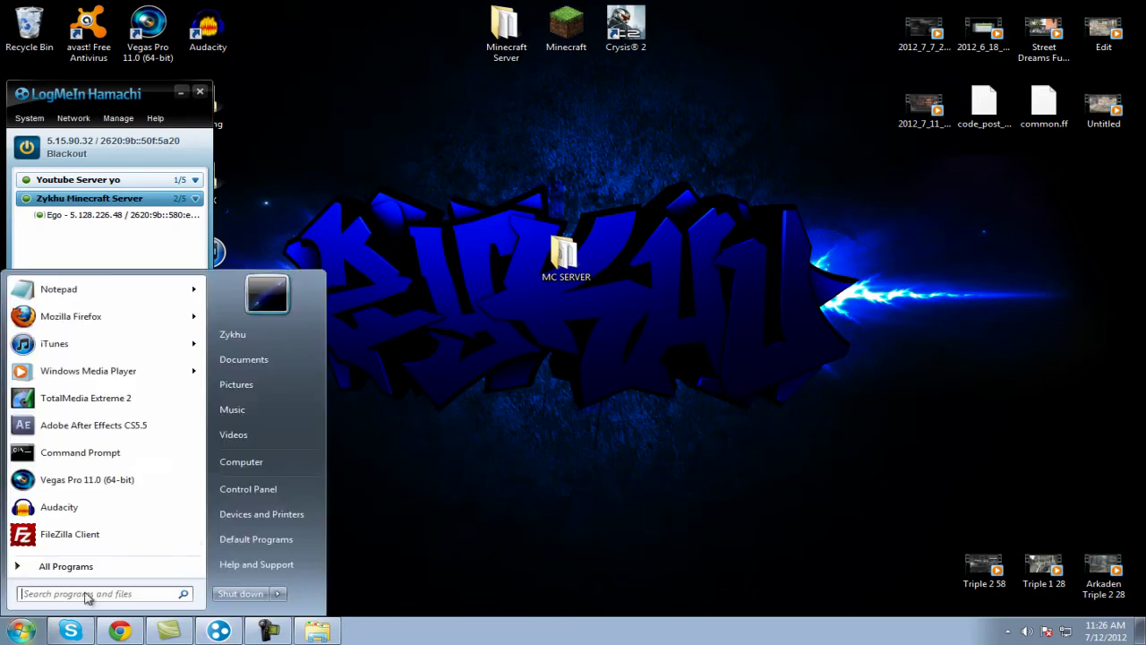
{"action": "left_click", "coordinate": [258, 487]}
{"action": "left_click", "coordinate": [333, 178]}
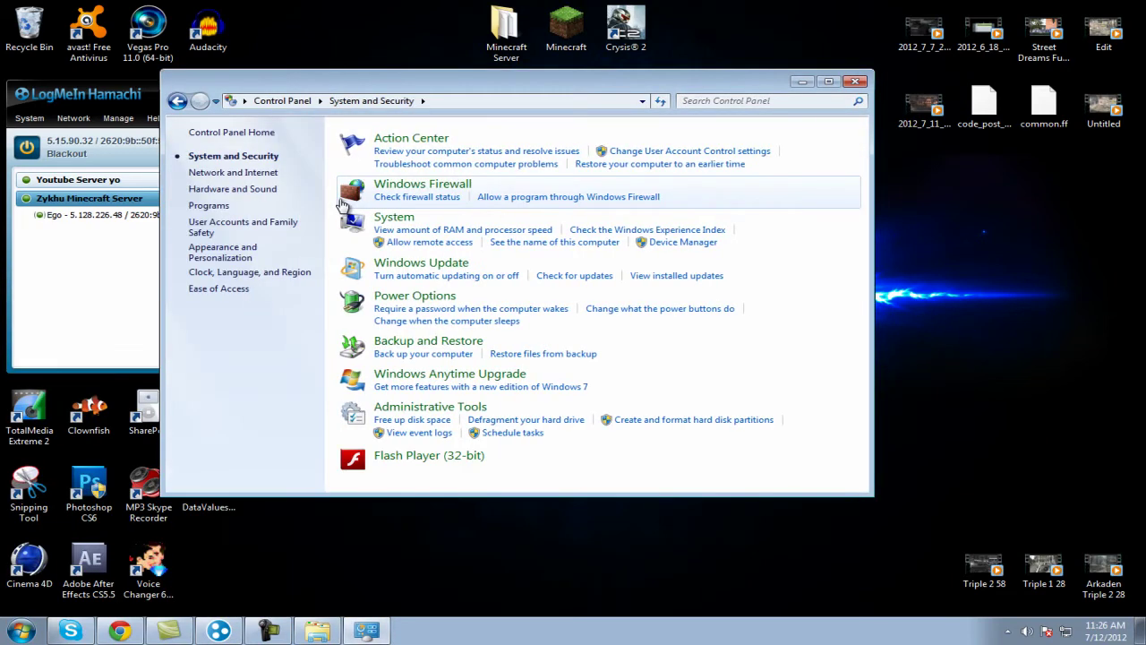
{"action": "left_click", "coordinate": [434, 185]}
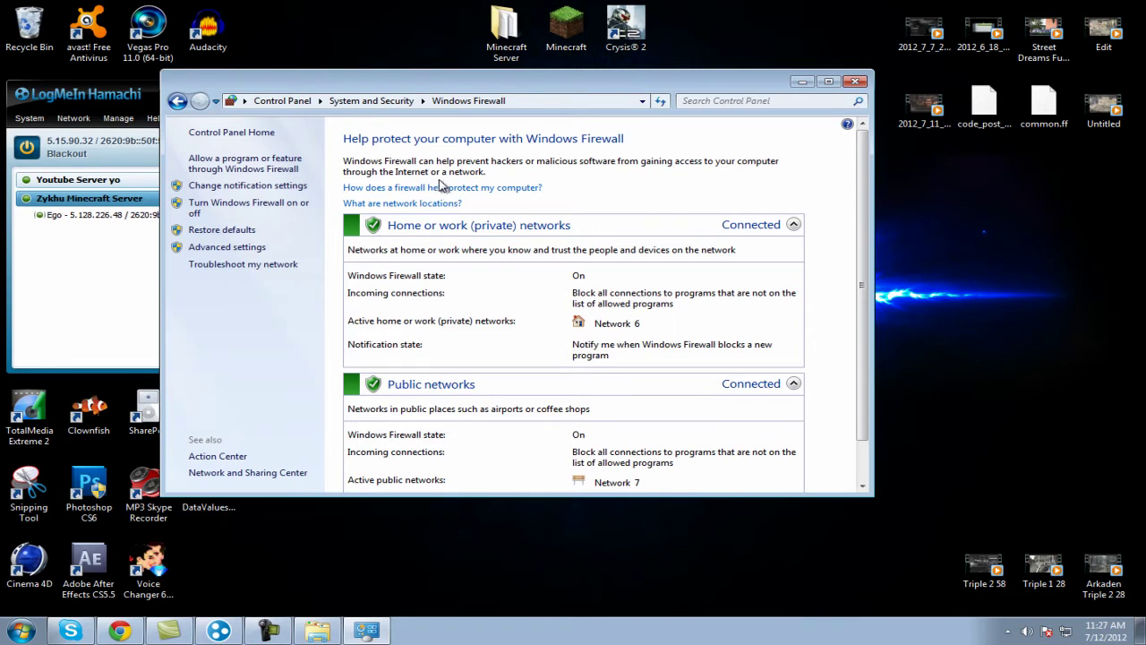
{"action": "left_click", "coordinate": [240, 257]}
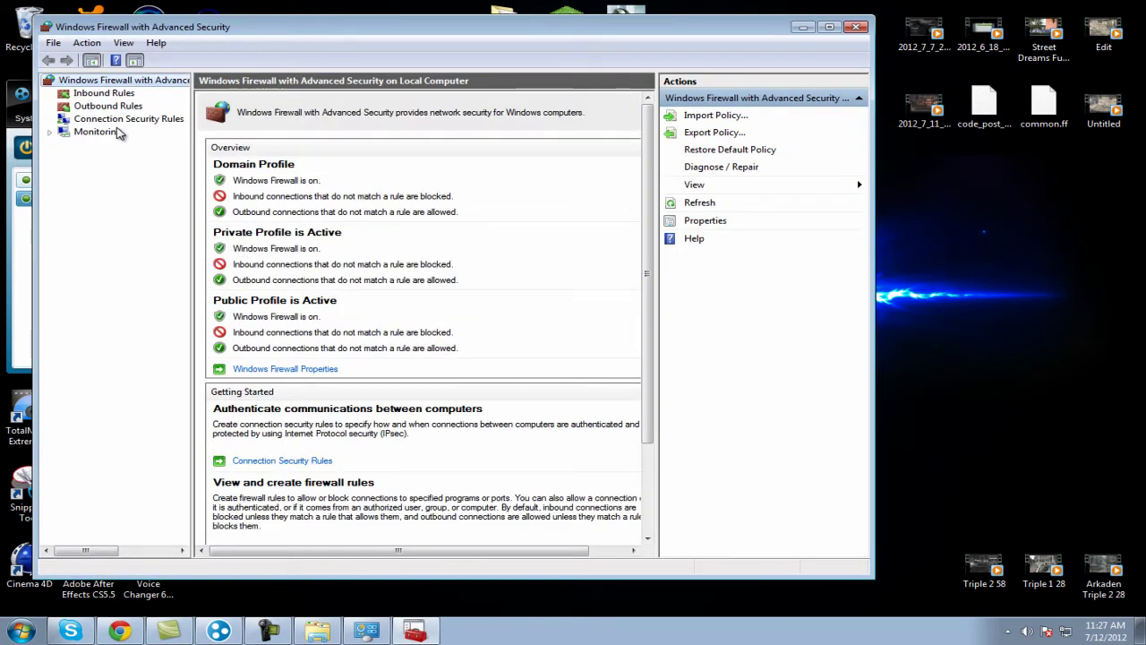
{"action": "left_click", "coordinate": [100, 94]}
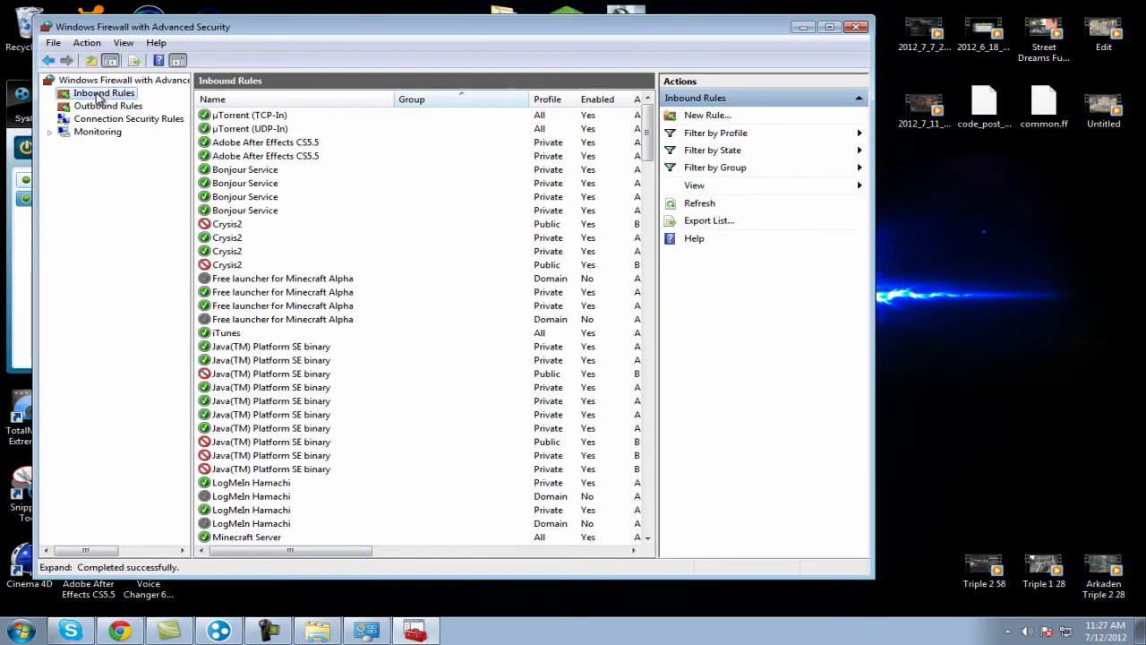
{"action": "left_click", "coordinate": [697, 116]}
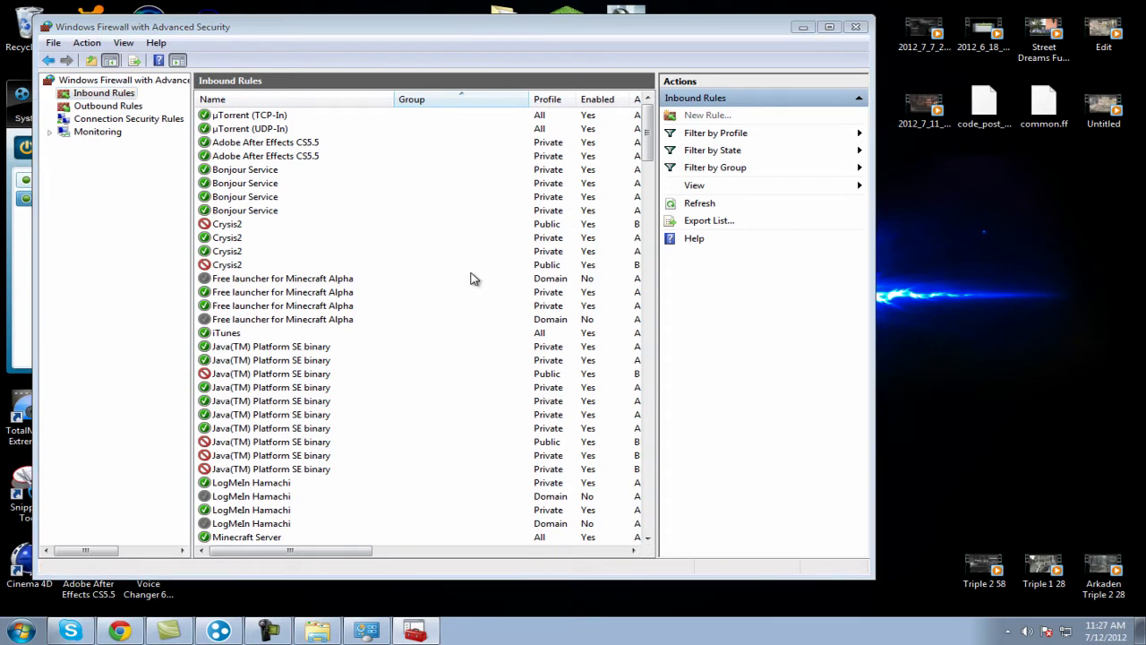
Set up a port rule for 25565, go back to switch it to UDP, then cancel the wizard.
{"action": "left_click", "coordinate": [241, 224]}
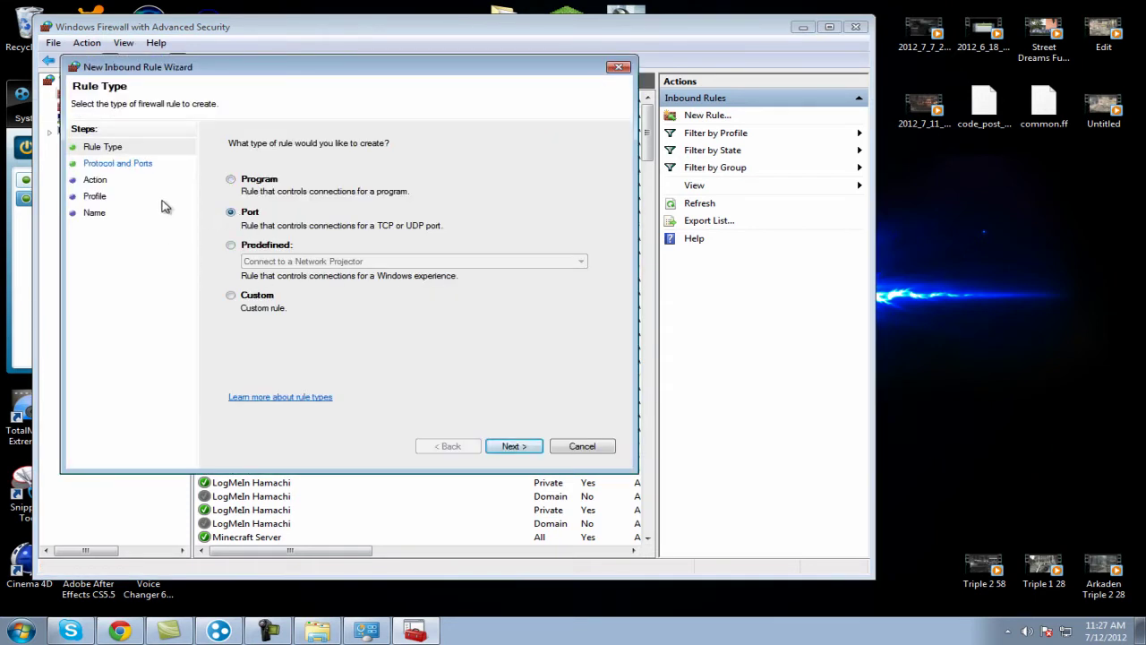
{"action": "left_click", "coordinate": [134, 165]}
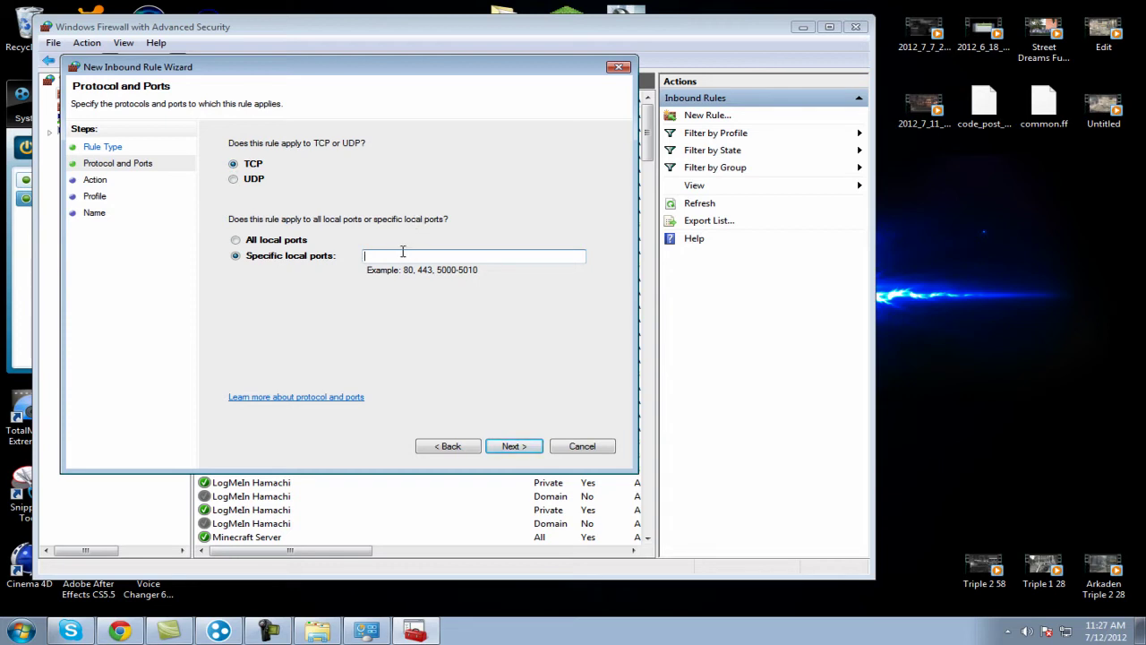
{"action": "type", "text": "25565"}
{"action": "left_click", "coordinate": [514, 448]}
{"action": "left_click", "coordinate": [515, 448]}
{"action": "left_click", "coordinate": [515, 447]}
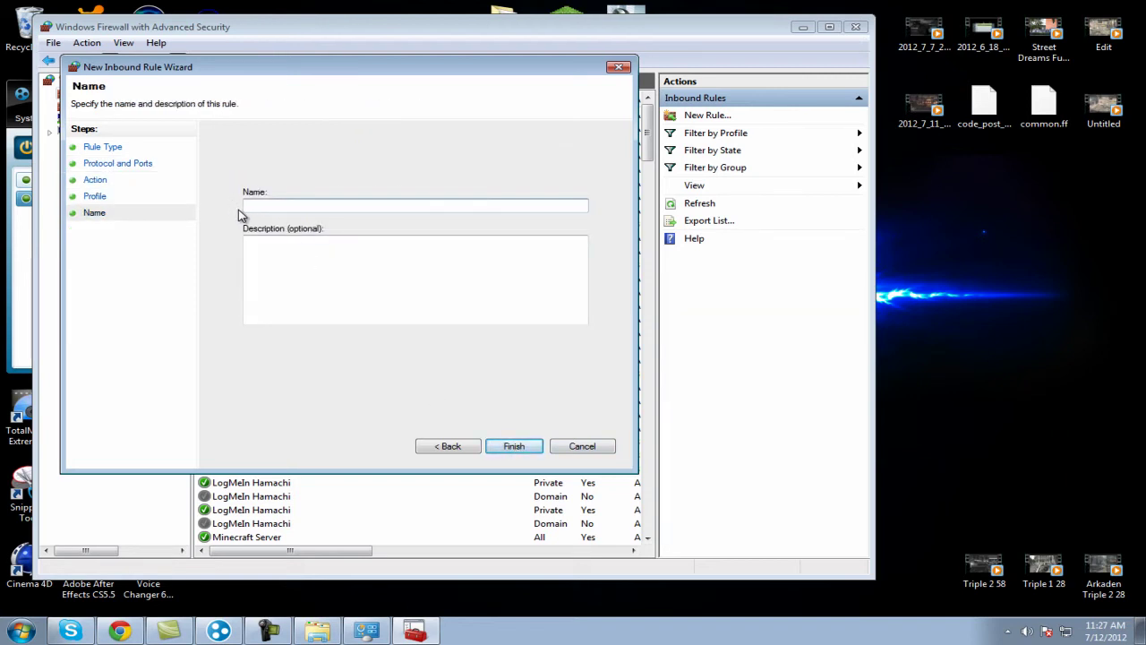
{"action": "left_click", "coordinate": [442, 446]}
{"action": "left_click", "coordinate": [445, 446]}
{"action": "left_click", "coordinate": [445, 446]}
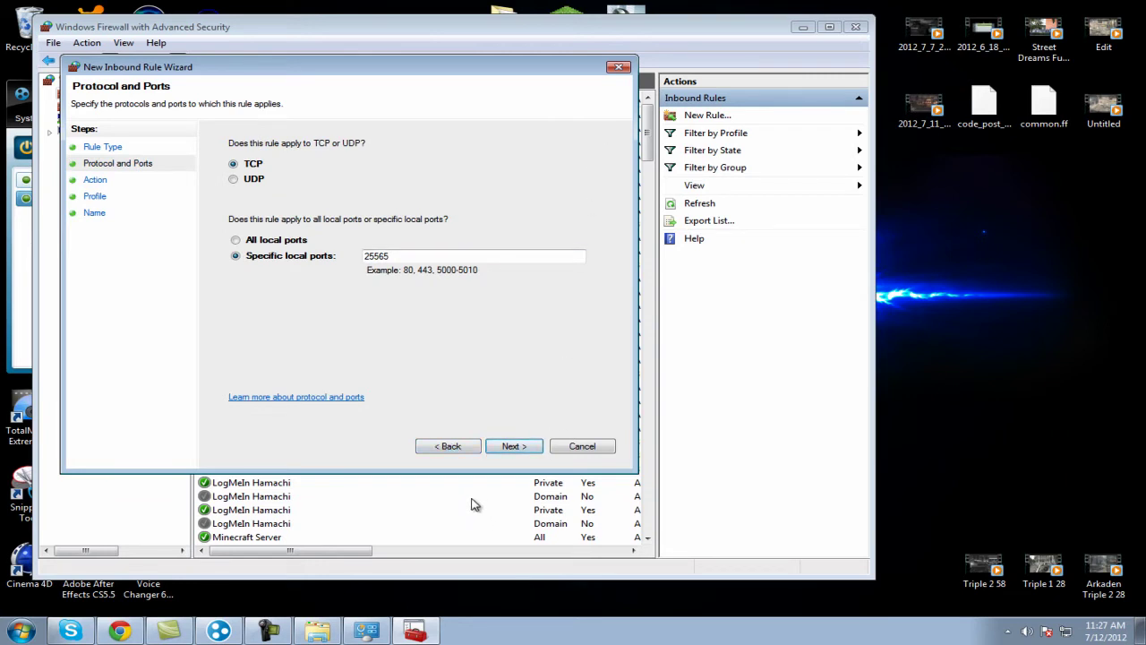
{"action": "left_click", "coordinate": [232, 179]}
{"action": "left_click", "coordinate": [582, 447]}
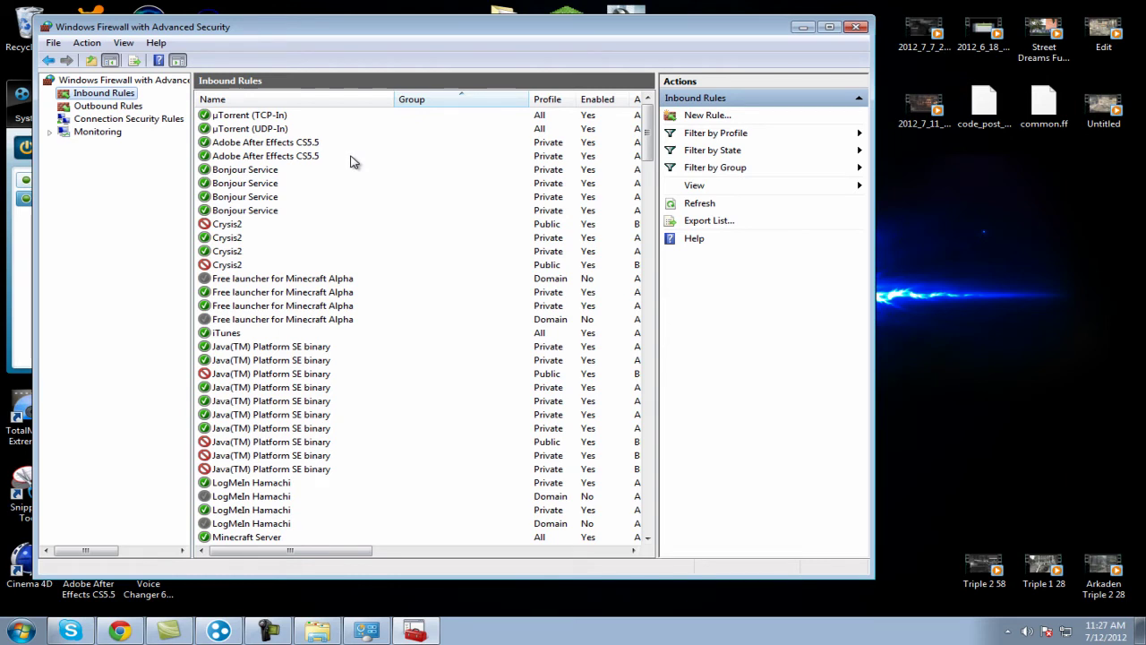
Close both firewall windows and move the MC SERVER folder beside Minecraft Server.
{"action": "left_click", "coordinate": [857, 27]}
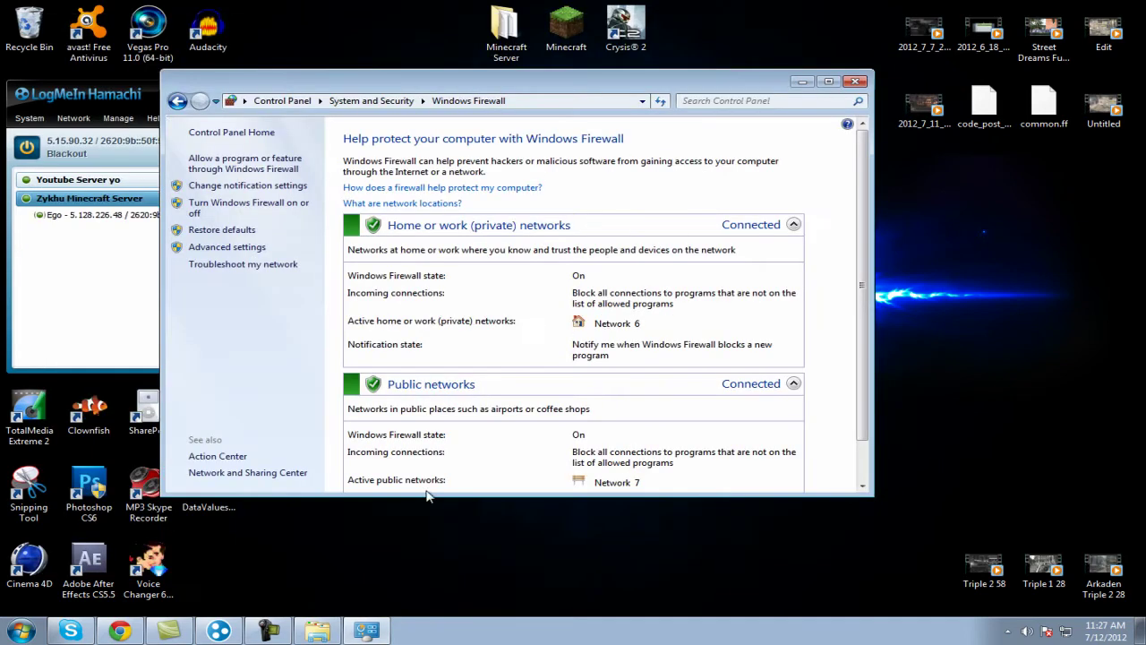
{"action": "left_click", "coordinate": [856, 82]}
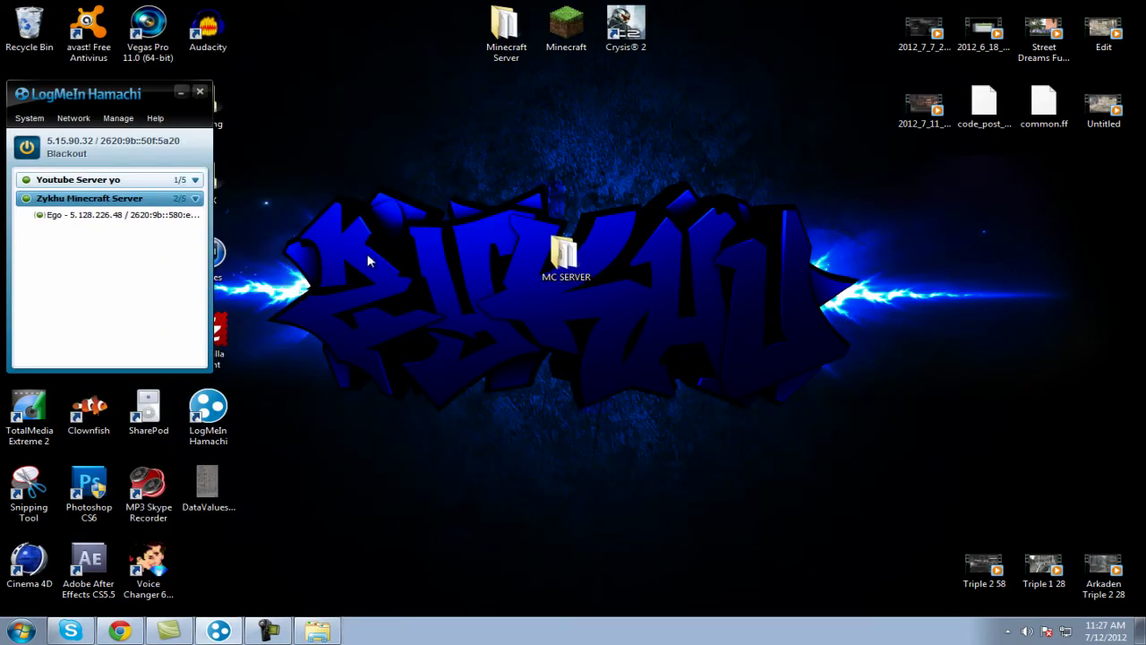
{"action": "mouse_move", "coordinate": [565, 255]}
{"action": "left_mouse_down"}
{"action": "mouse_move", "coordinate": [399, 31]}
{"action": "mouse_move", "coordinate": [446, 28]}
{"action": "left_mouse_up"}
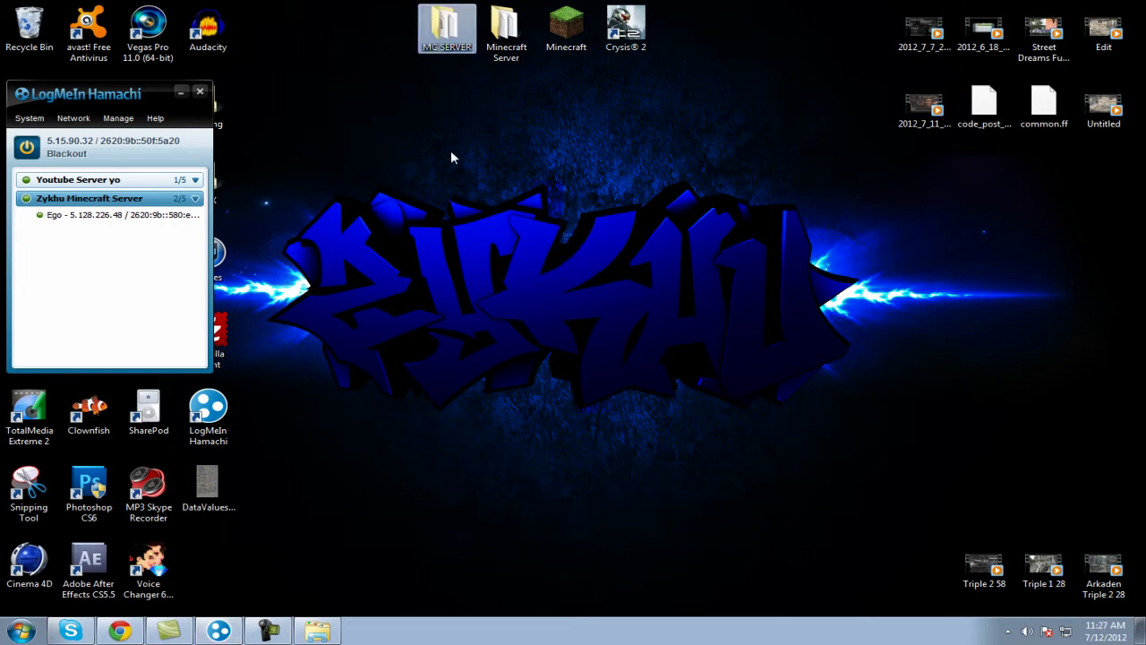
{"action": "left_click", "coordinate": [73, 124]}
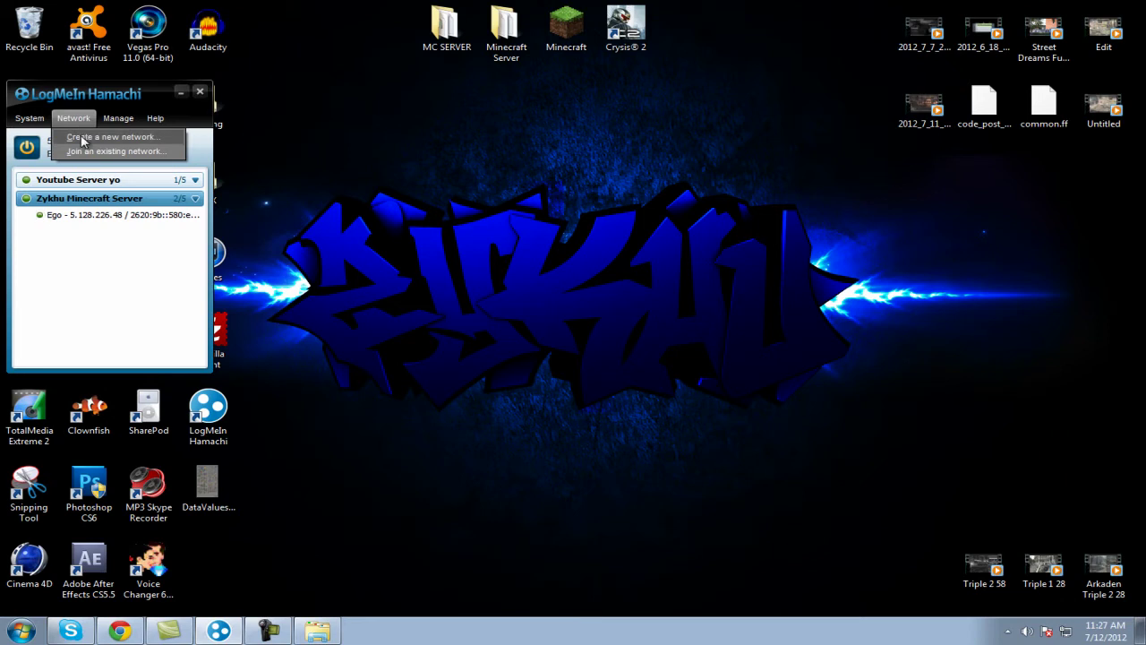
{"action": "left_click", "coordinate": [74, 118]}
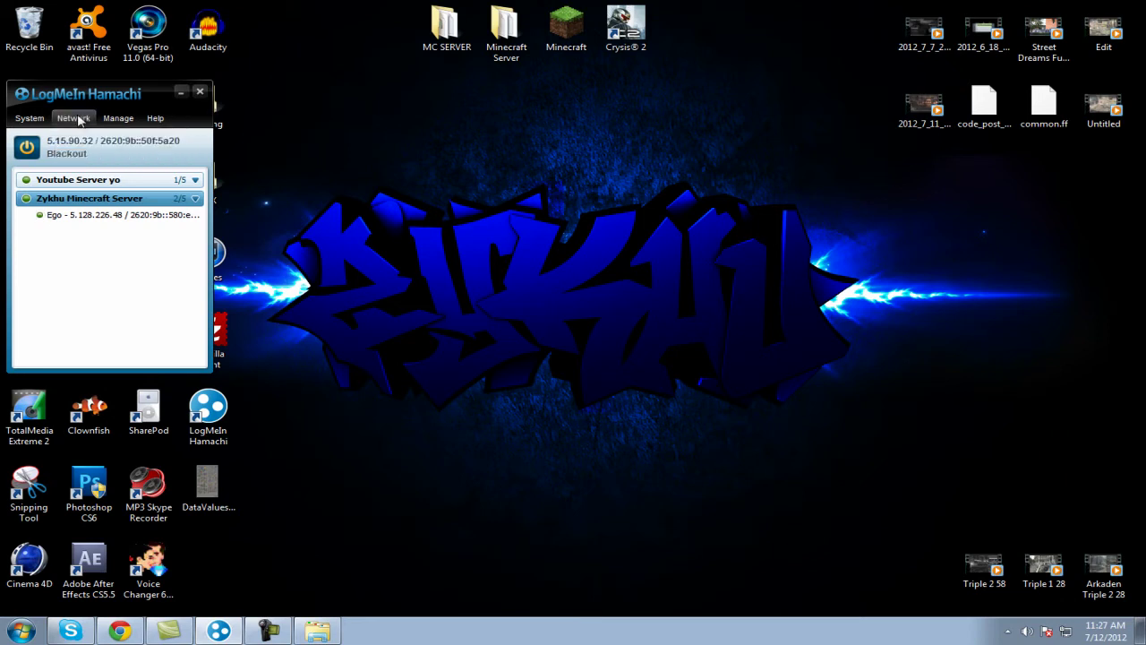
Launch Minecraft 1.2.5 past the security warning and open the Play Multiplayer server list.
{"action": "double_click", "coordinate": [570, 29]}
{"action": "left_click", "coordinate": [623, 330]}
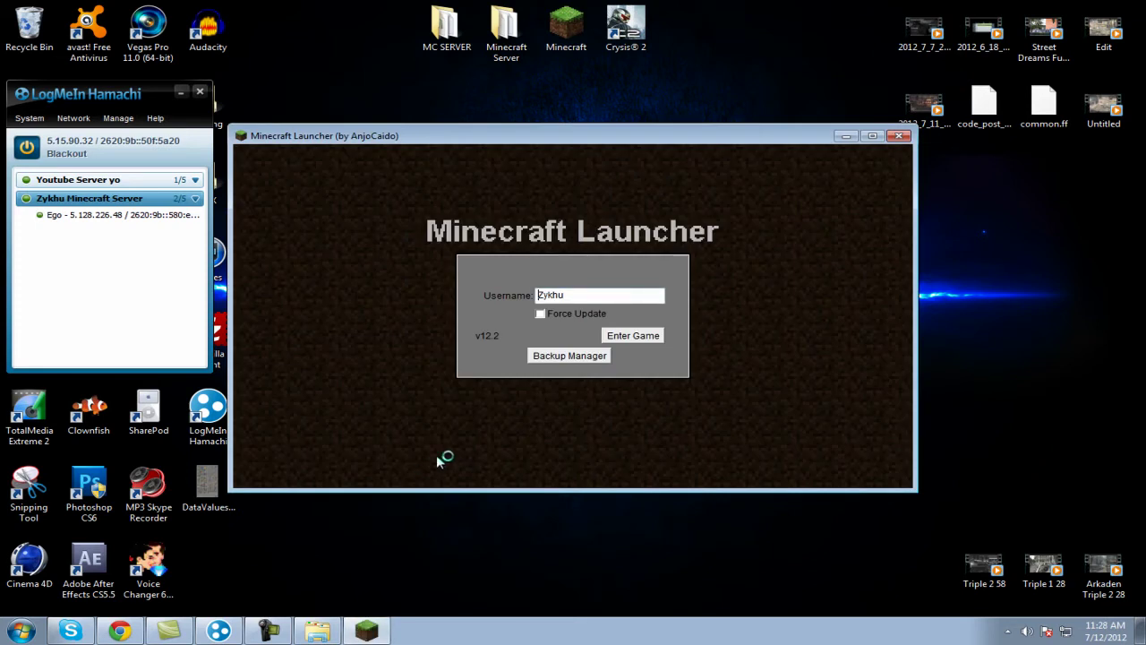
{"action": "left_click", "coordinate": [638, 337]}
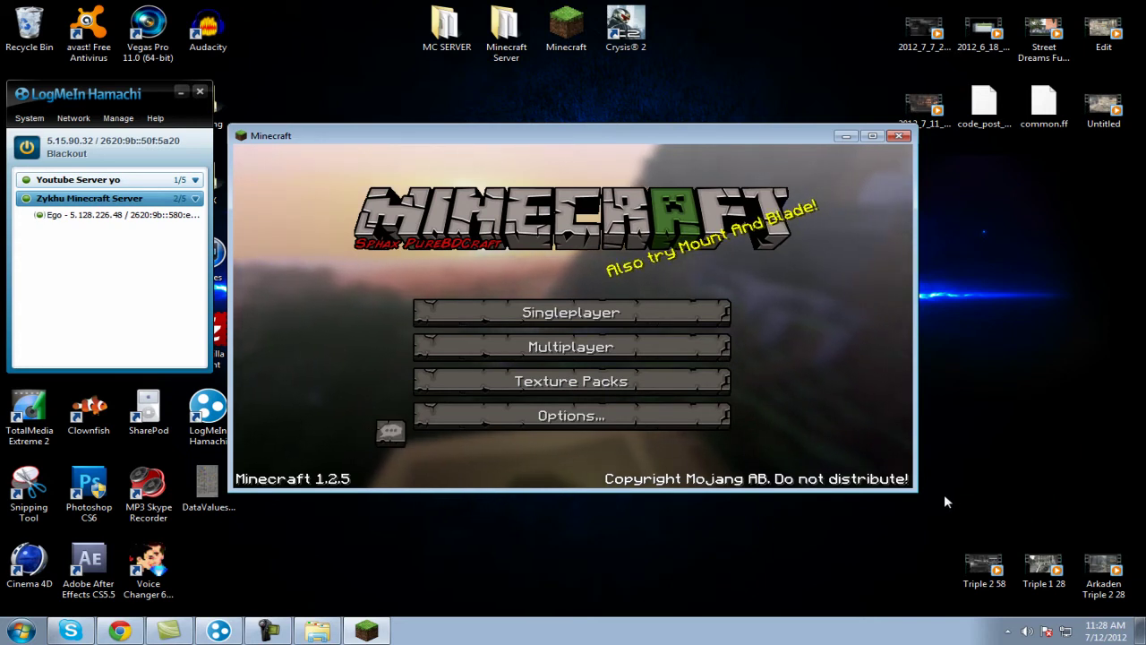
{"action": "left_click", "coordinate": [457, 346]}
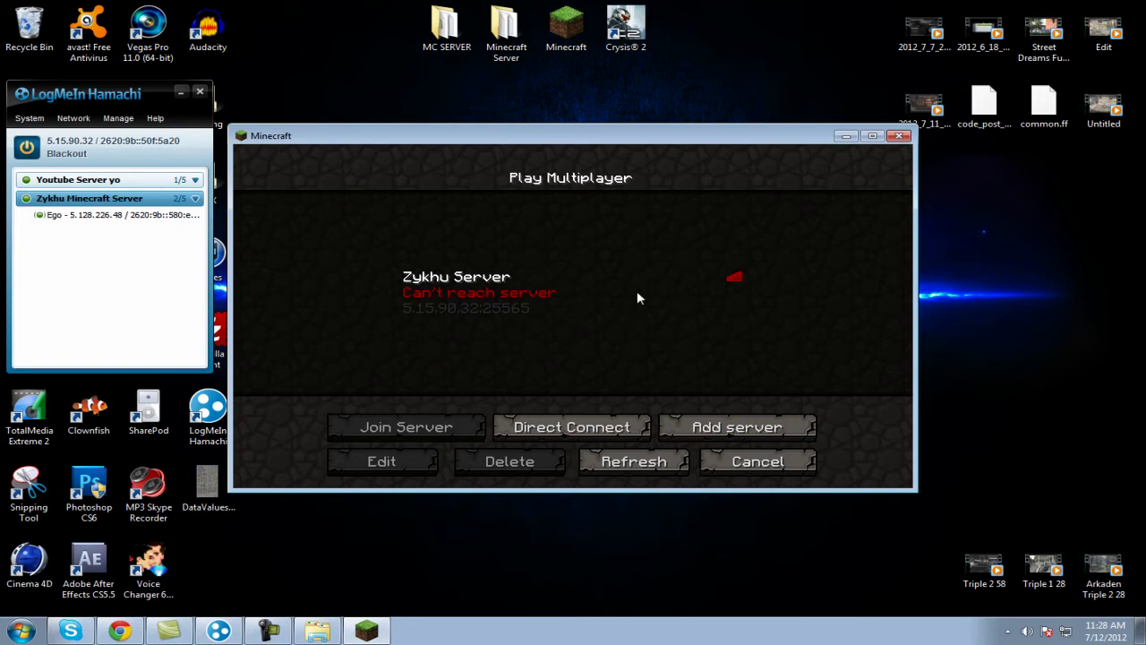
Begin adding a server, enter part of the 5.15.90.32 address, then cancel back to the list.
{"action": "left_click", "coordinate": [749, 421]}
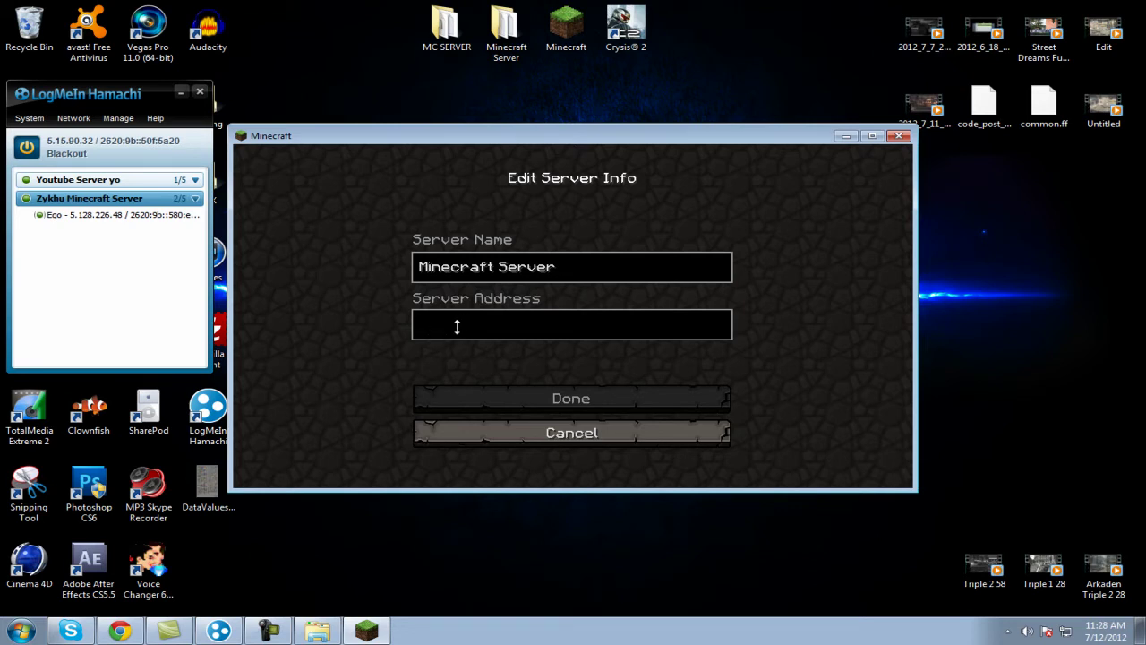
{"action": "type", "text": "5.15.90."}
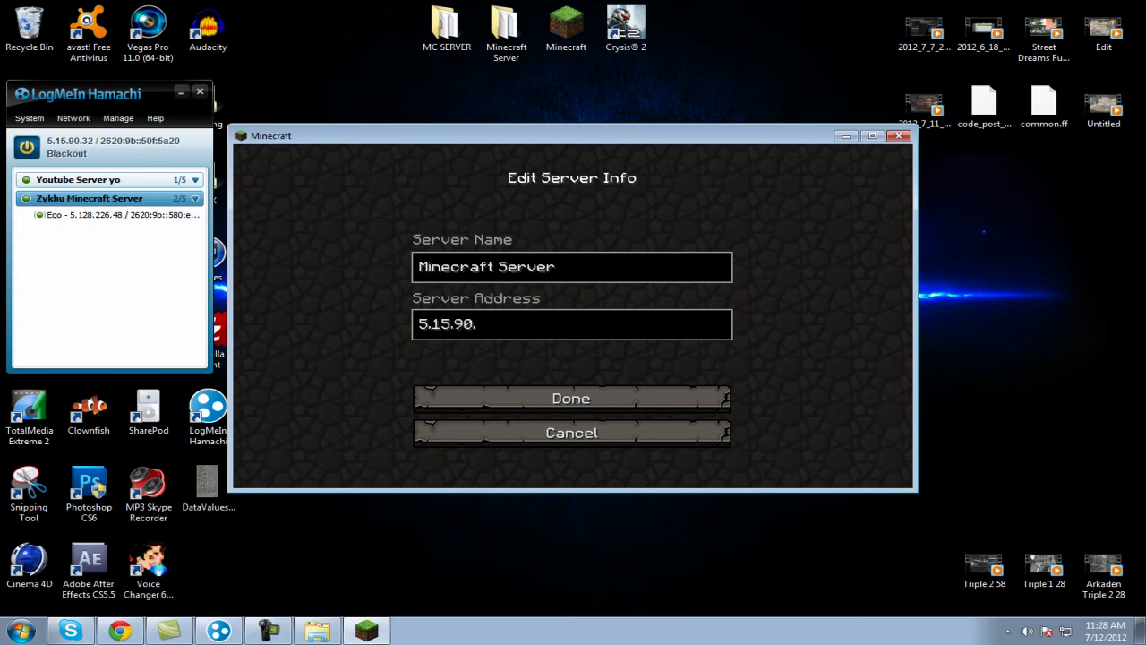
{"action": "type", "text": "32:25565"}
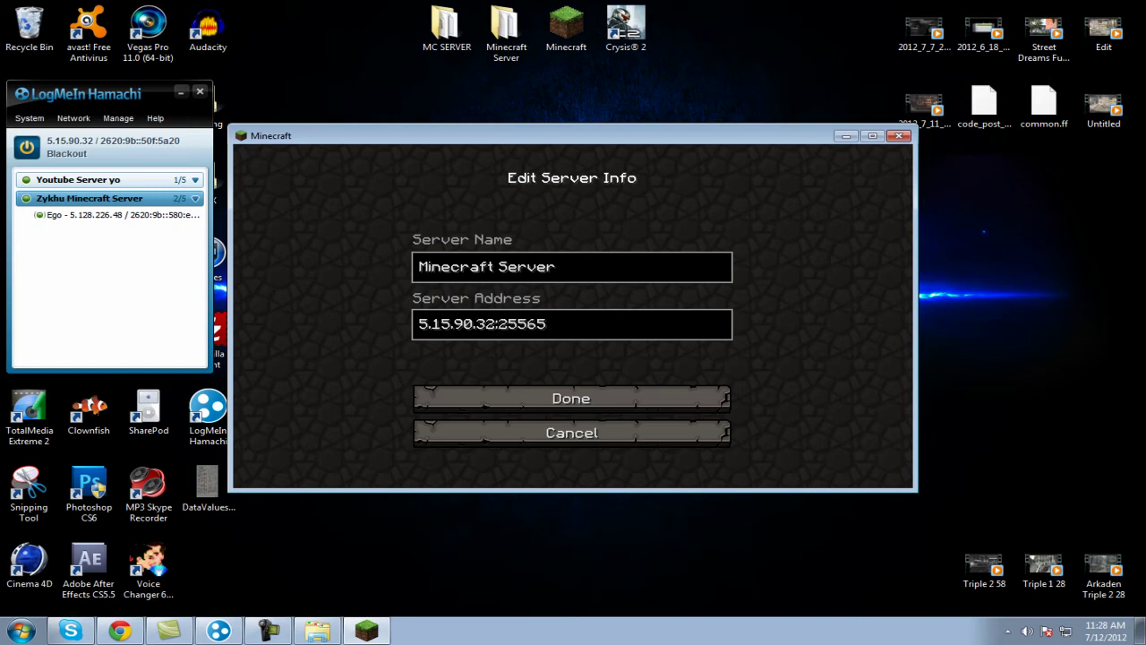
{"action": "left_click", "coordinate": [549, 434]}
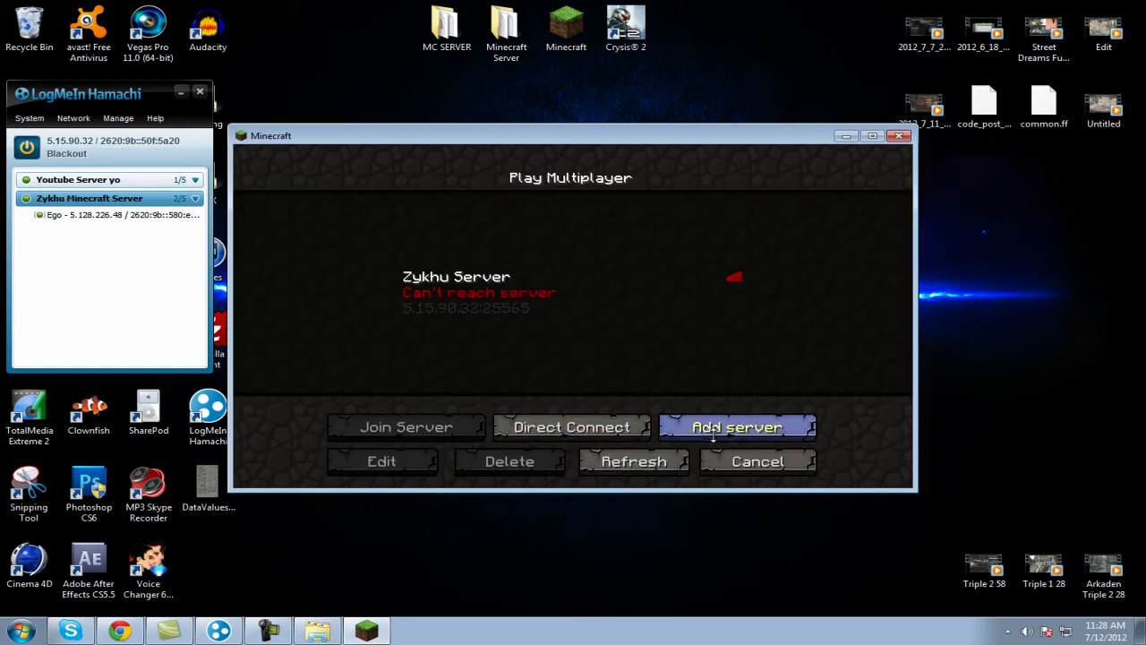
Try joining the Hamachi network 'sthet', cancel the join, and collapse the network's peer list.
{"action": "left_click", "coordinate": [75, 118]}
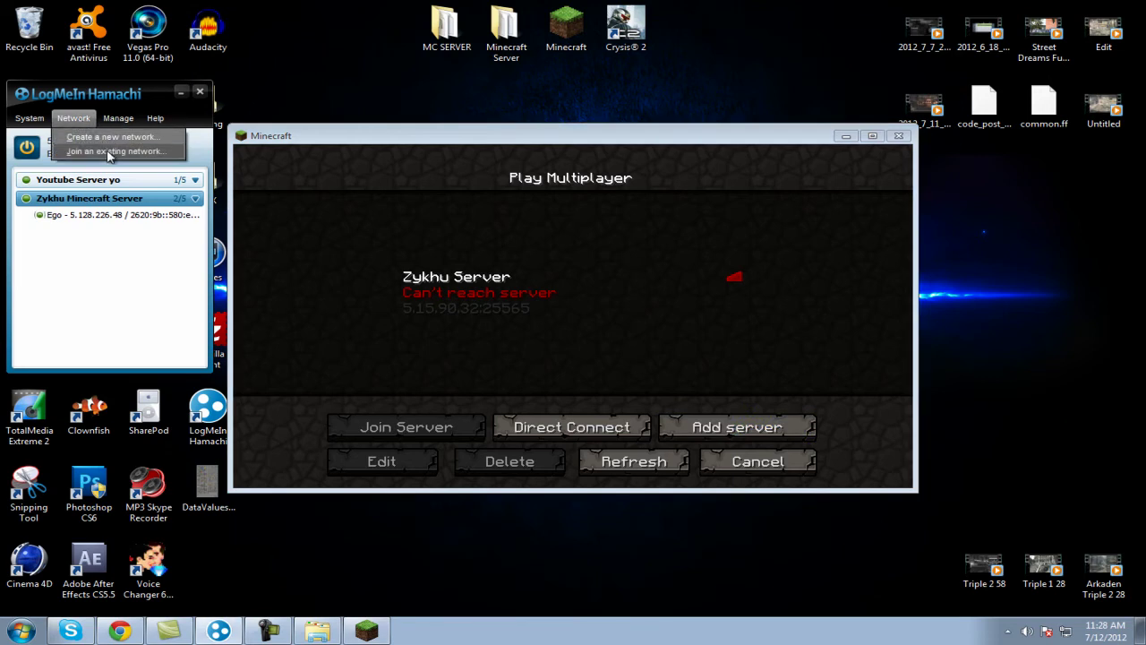
{"action": "left_click", "coordinate": [110, 152]}
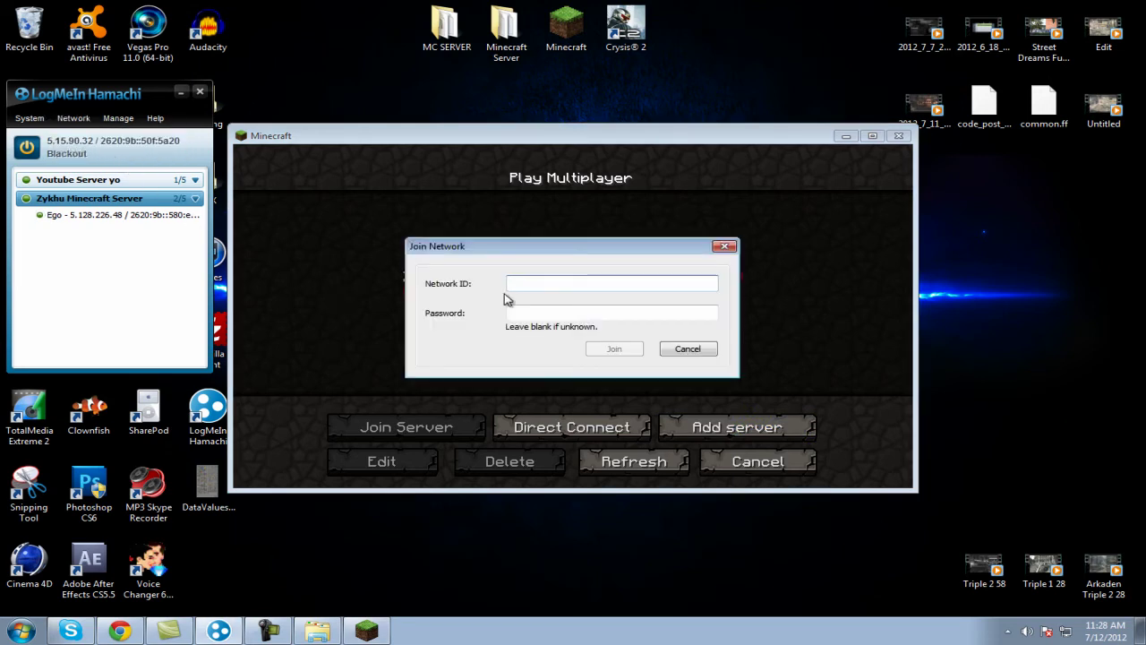
{"action": "type", "text": "sthet"}
{"action": "left_click", "coordinate": [519, 314]}
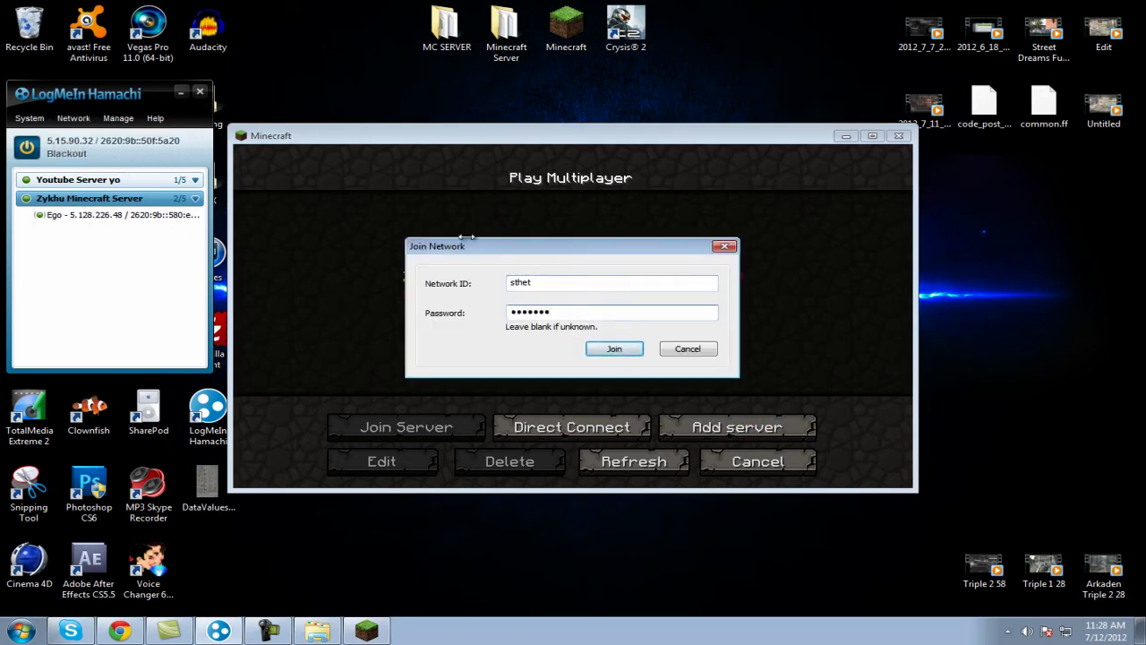
{"action": "left_click", "coordinate": [690, 350]}
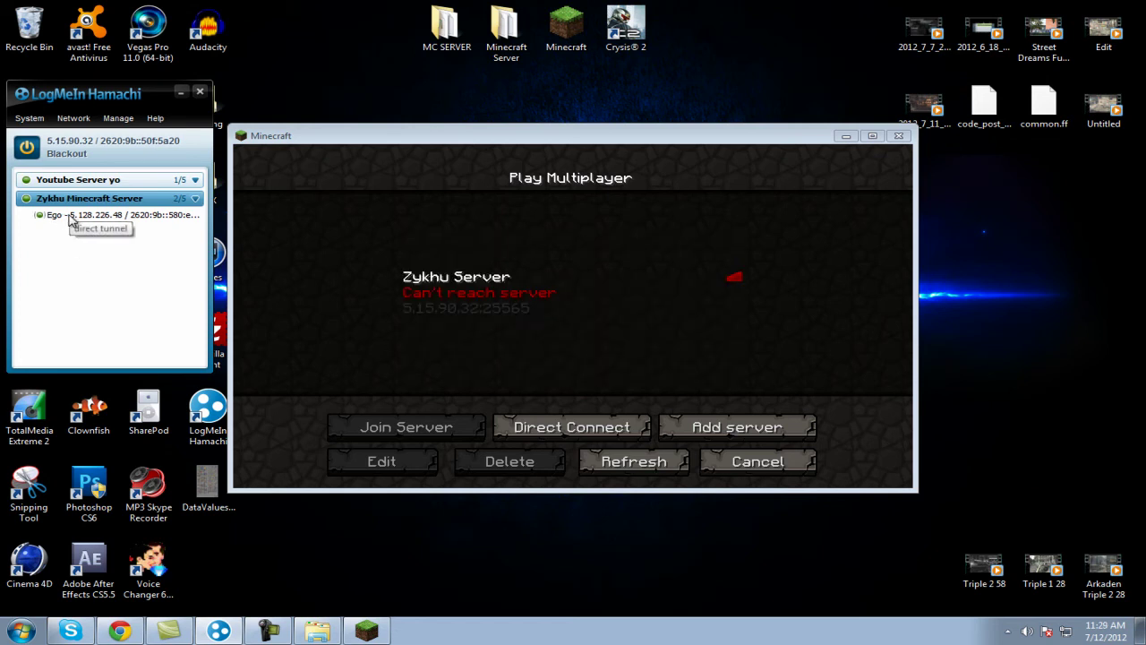
{"action": "left_click", "coordinate": [194, 198]}
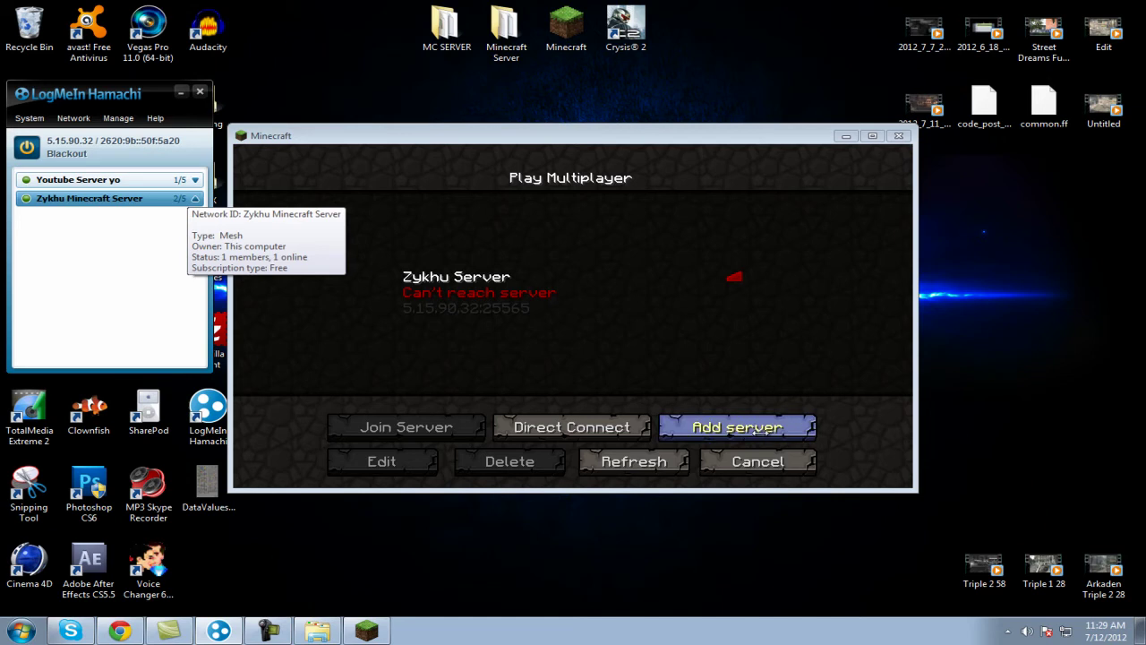
{"action": "left_click", "coordinate": [728, 428]}
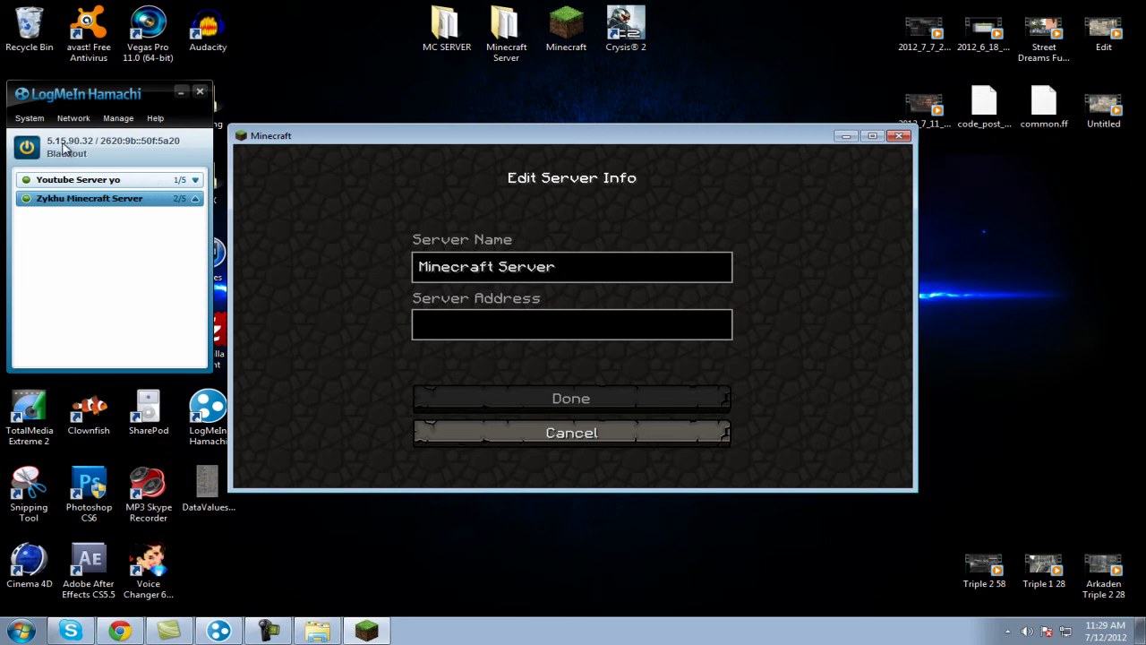
{"action": "type", "text": "4523245425:25565"}
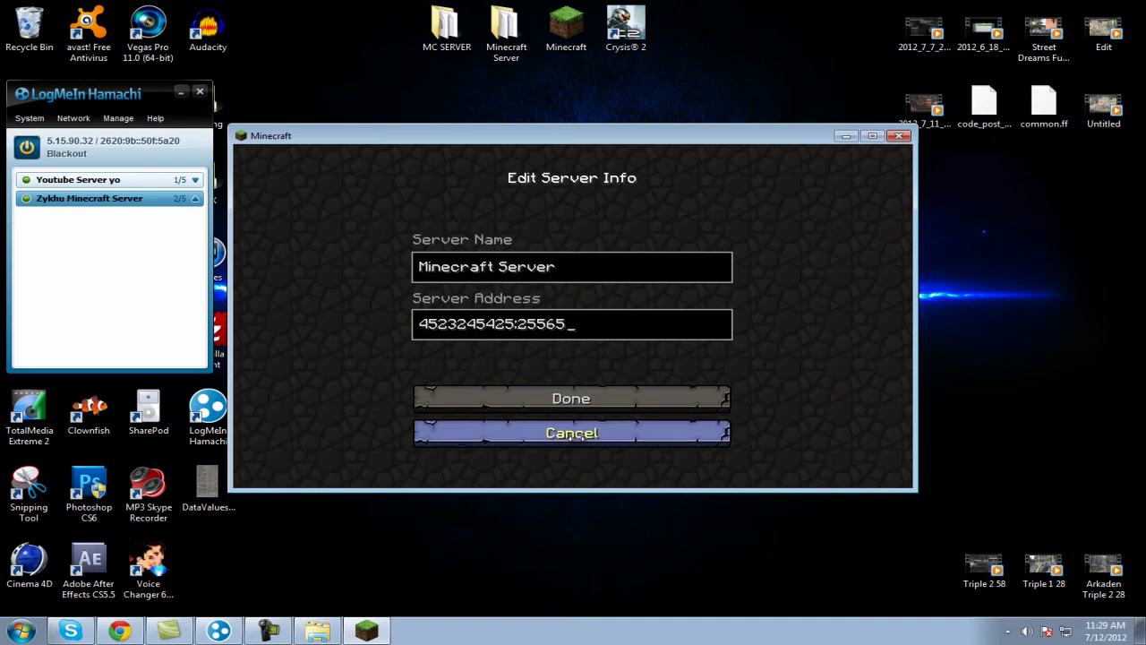
{"action": "left_click", "coordinate": [582, 432]}
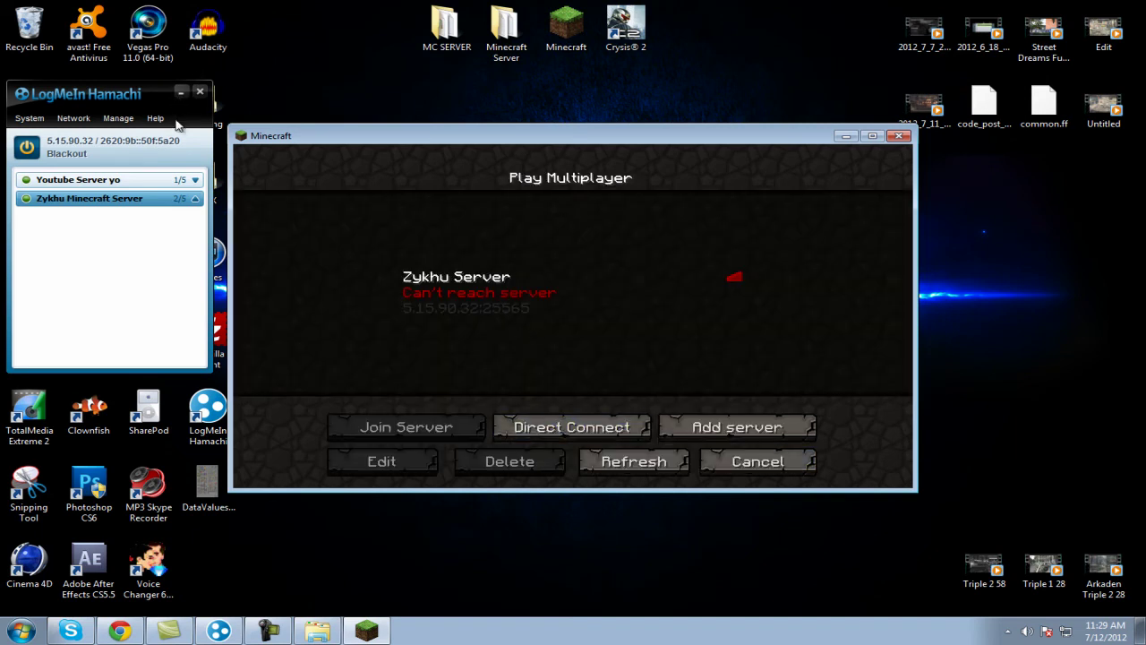
{"action": "right_click", "coordinate": [137, 185]}
Start the server with Run.bat from the Minecraft Server folder, then refresh and join Zykhu Server.
{"action": "left_click", "coordinate": [181, 92]}
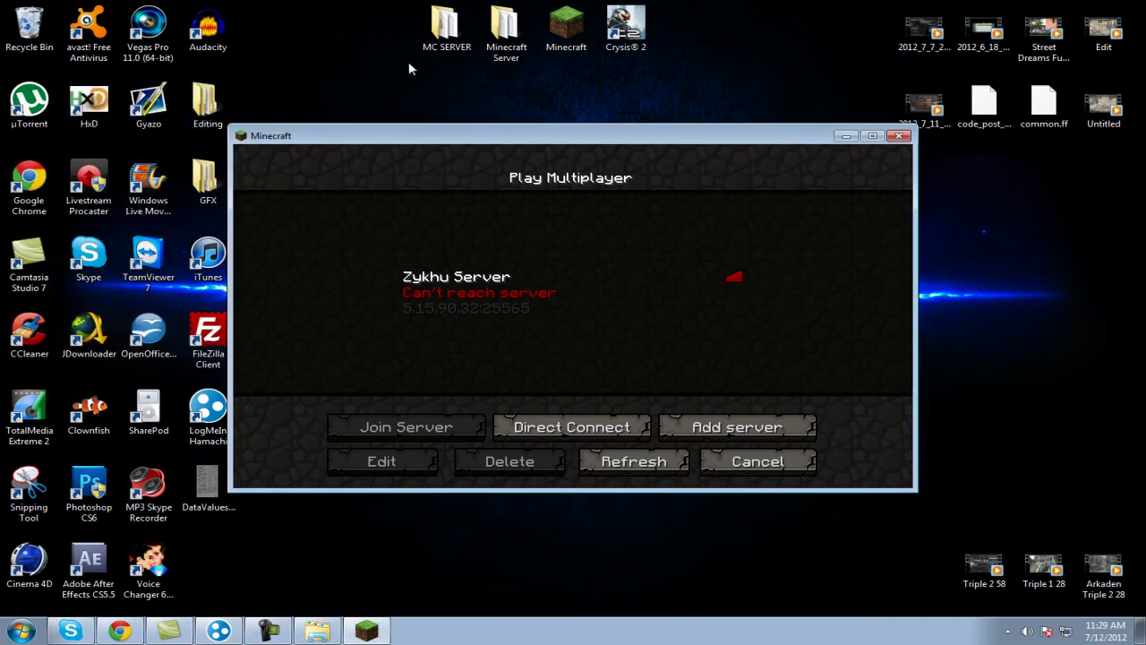
{"action": "double_click", "coordinate": [507, 40]}
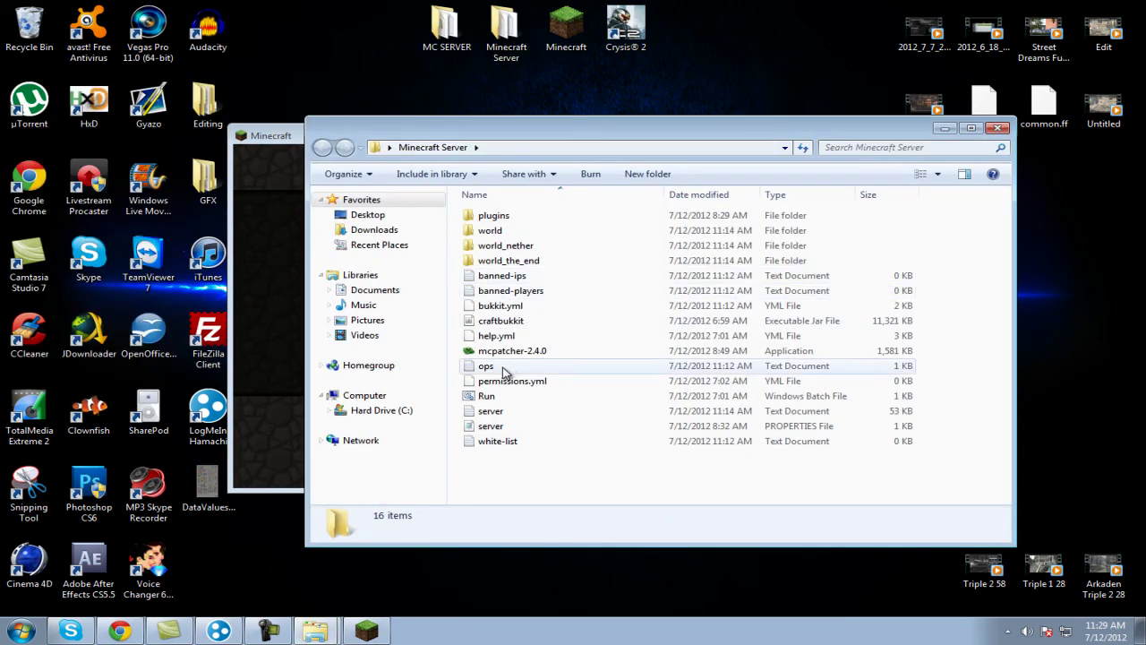
{"action": "double_click", "coordinate": [488, 396]}
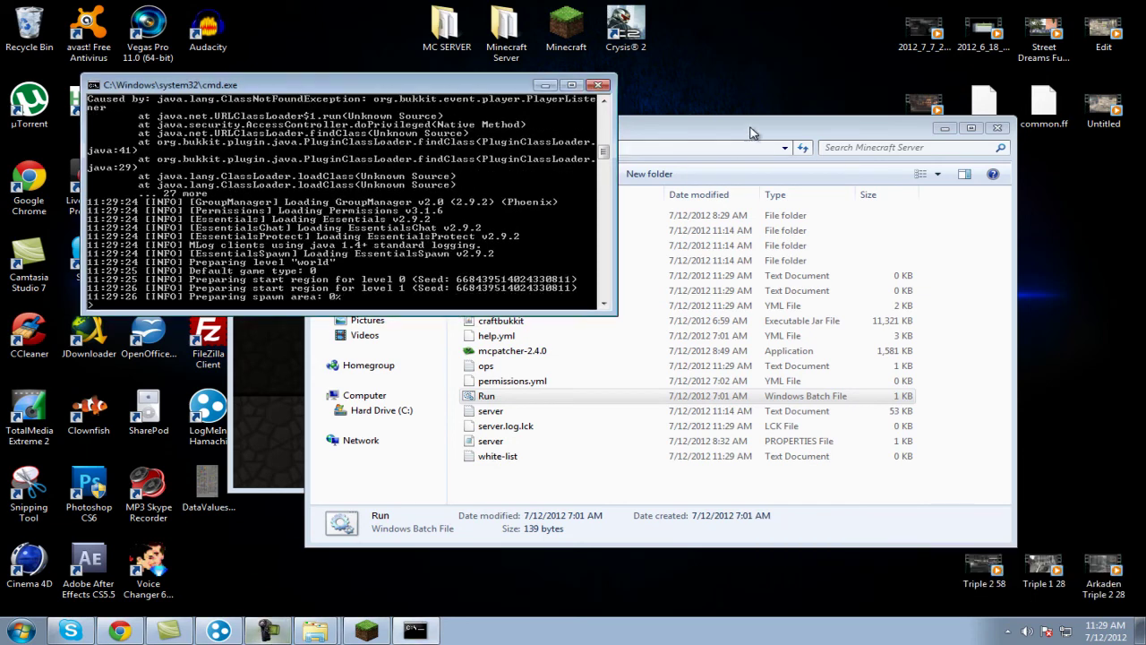
{"action": "left_click", "coordinate": [545, 86]}
{"action": "left_click", "coordinate": [1000, 130]}
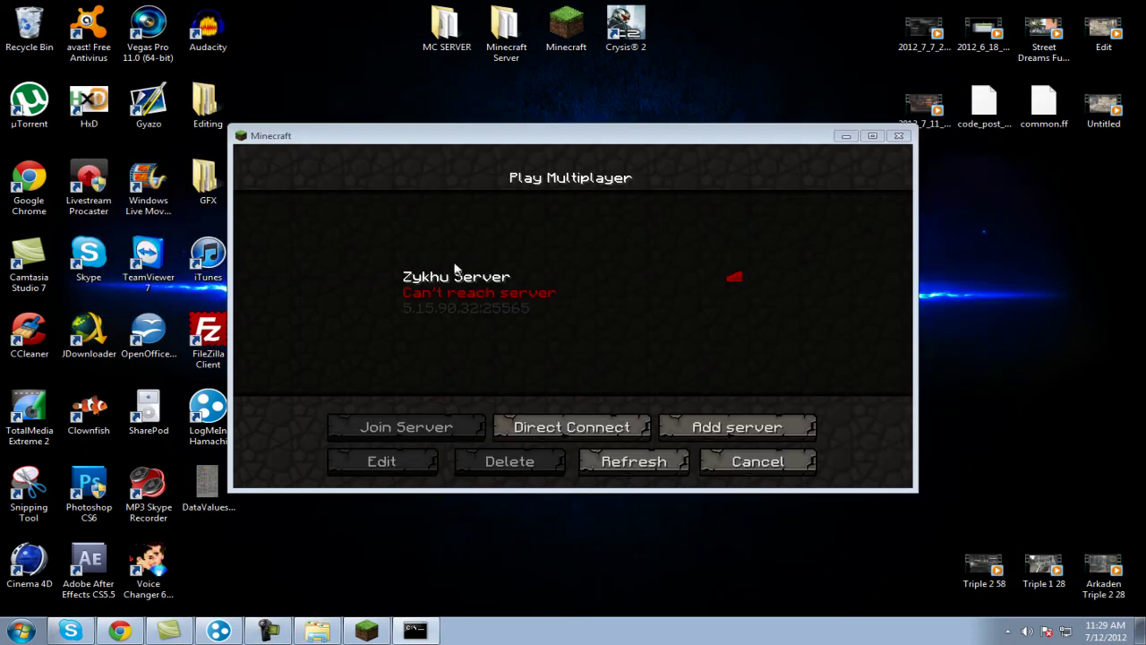
{"action": "left_click", "coordinate": [631, 461]}
{"action": "left_click", "coordinate": [457, 292]}
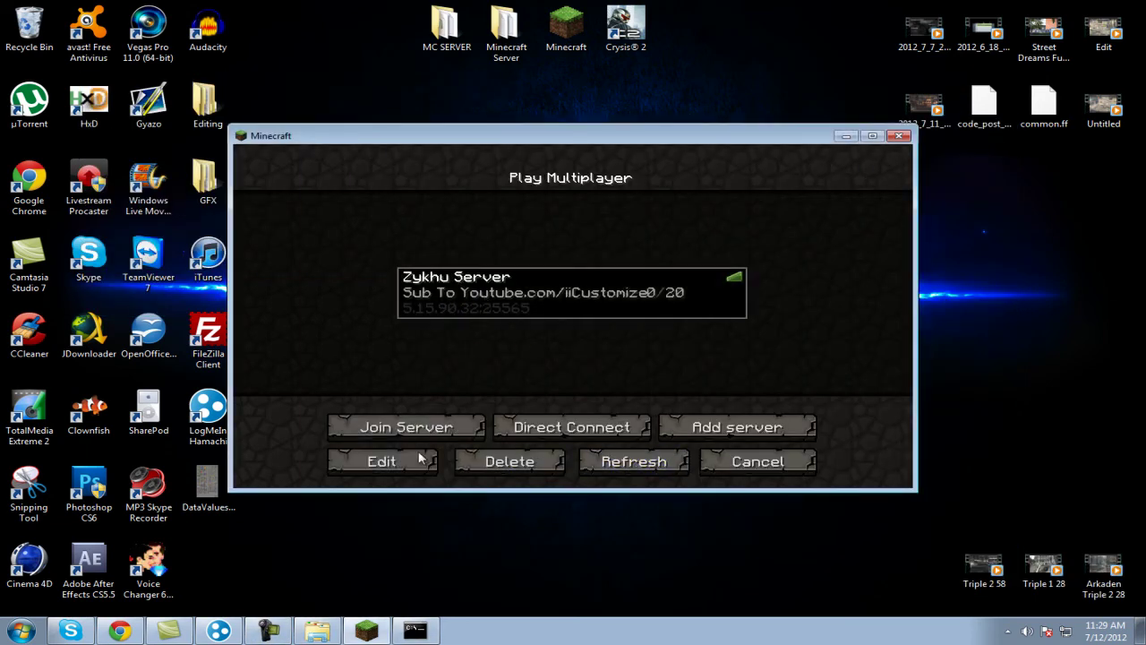
{"action": "left_click", "coordinate": [400, 436]}
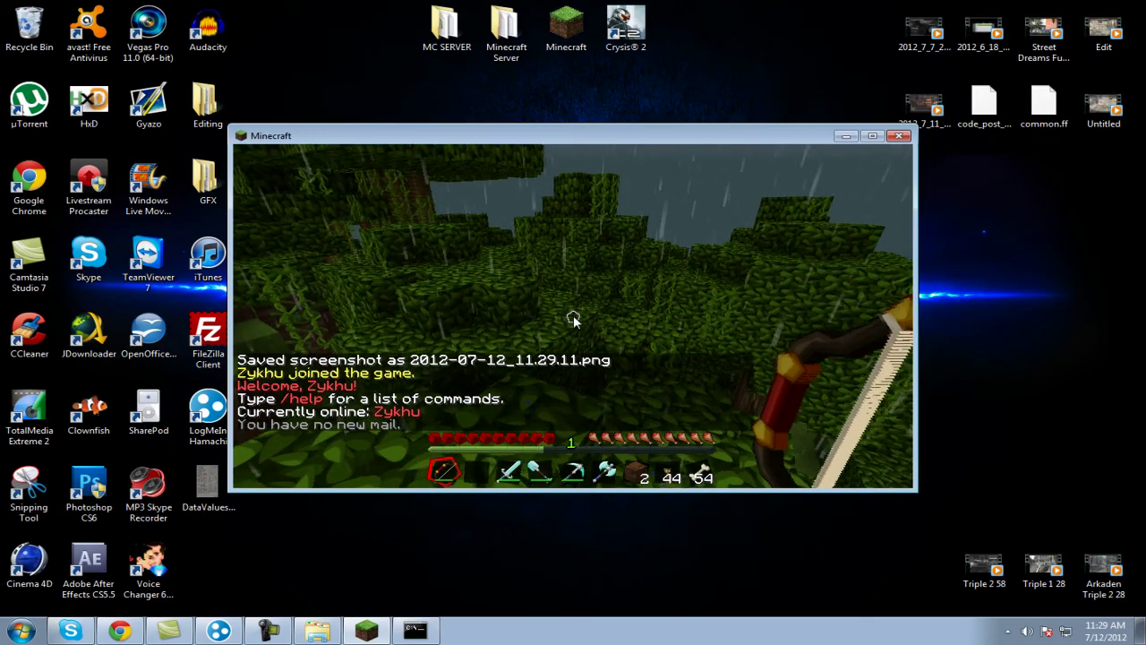
Enable flying with the /fly chat command, fly over the jungle canopy, and draw the bow.
{"action": "type", "text": "/fly"}
{"action": "key", "text": "Return"}
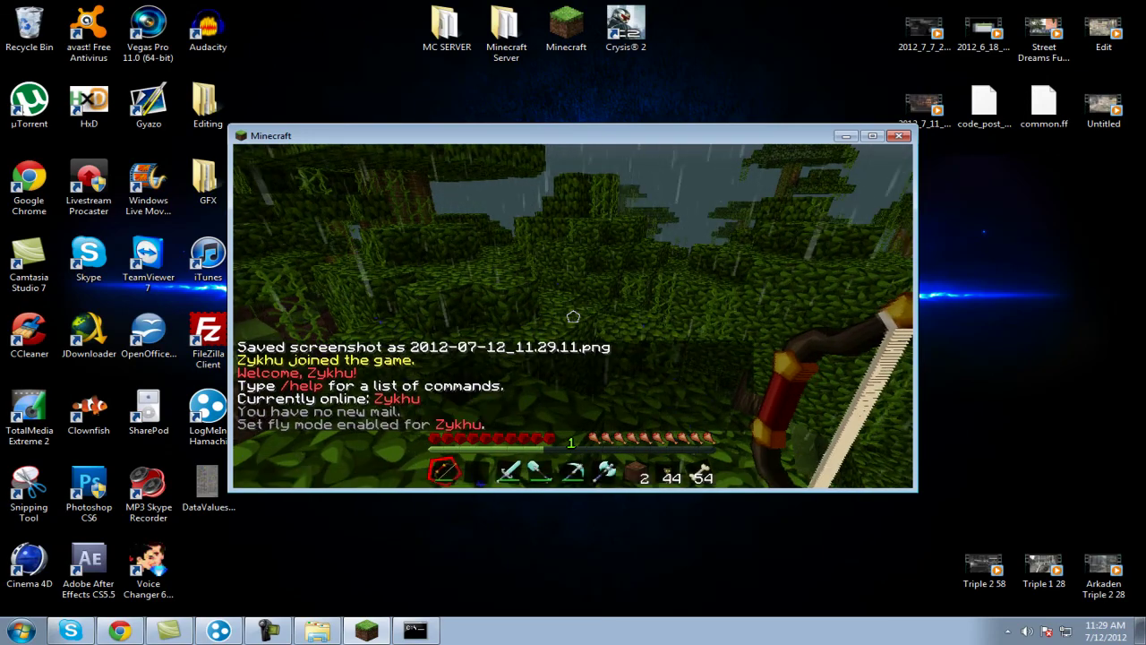
{"action": "key", "text": "space"}
{"action": "key", "text": "space"}
{"action": "key", "text": "shift"}
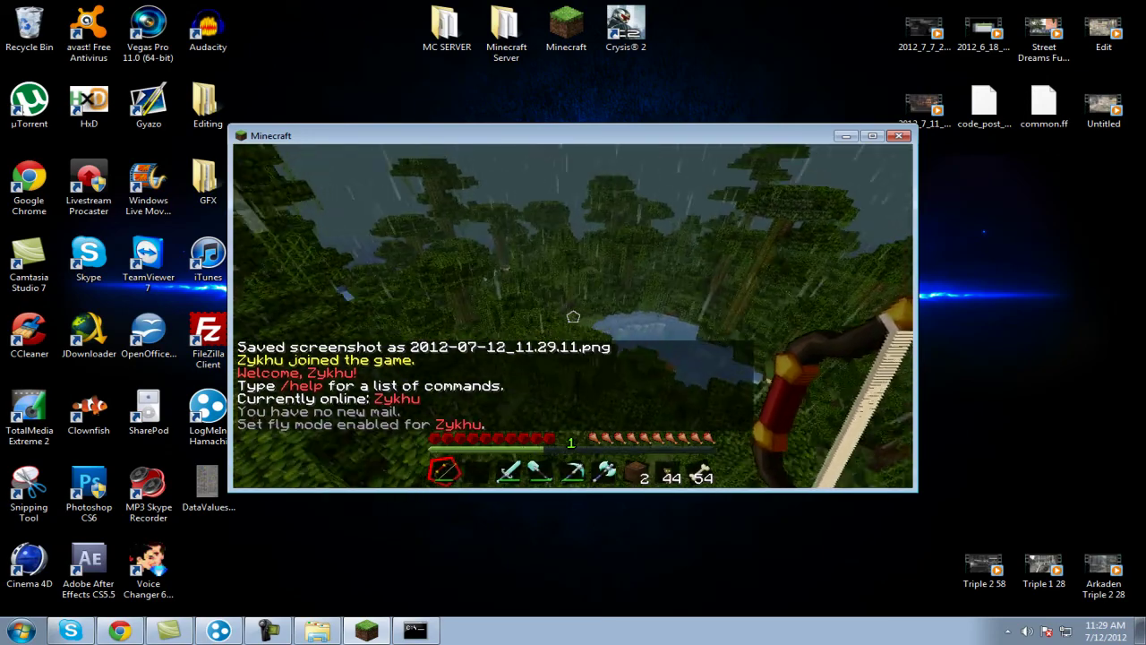
{"action": "right_click", "coordinate": [573, 316]}
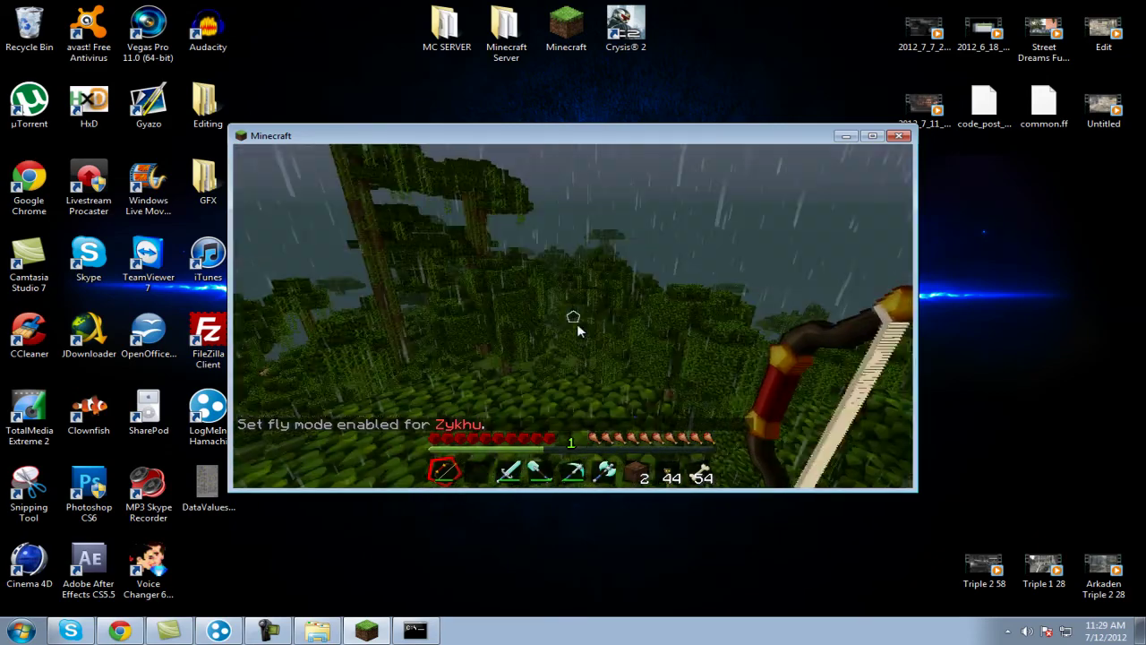
Disconnect and quit Minecraft, close the server console, then open and close the MC SERVER folder.
{"action": "key", "text": "Escape"}
{"action": "left_click", "coordinate": [589, 399]}
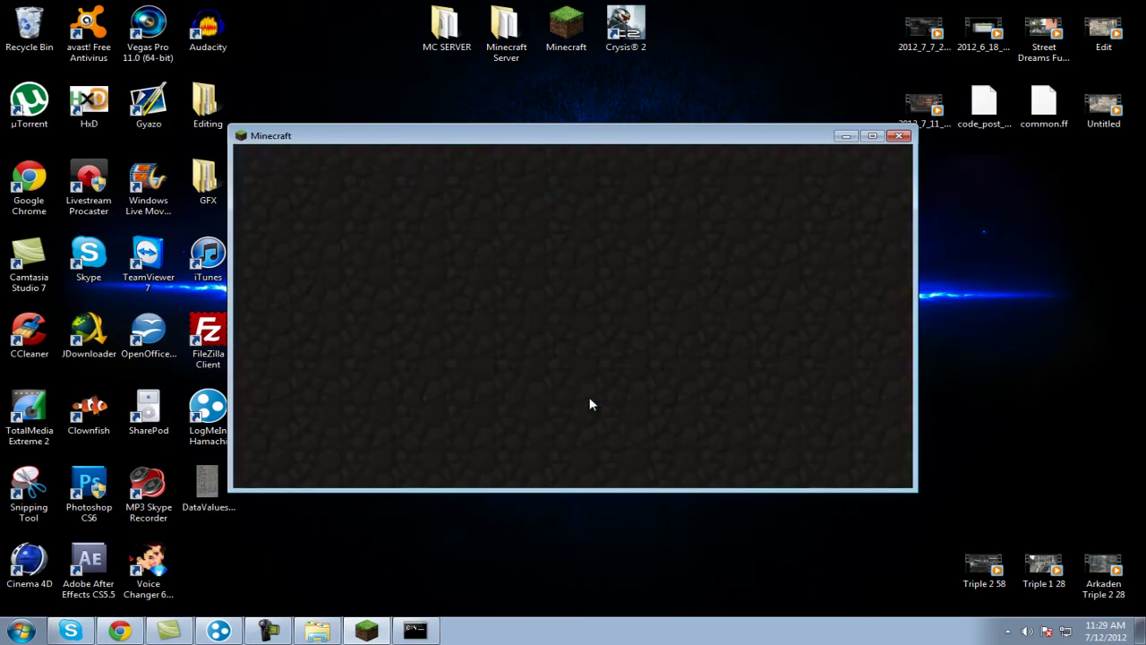
{"action": "left_click", "coordinate": [903, 137]}
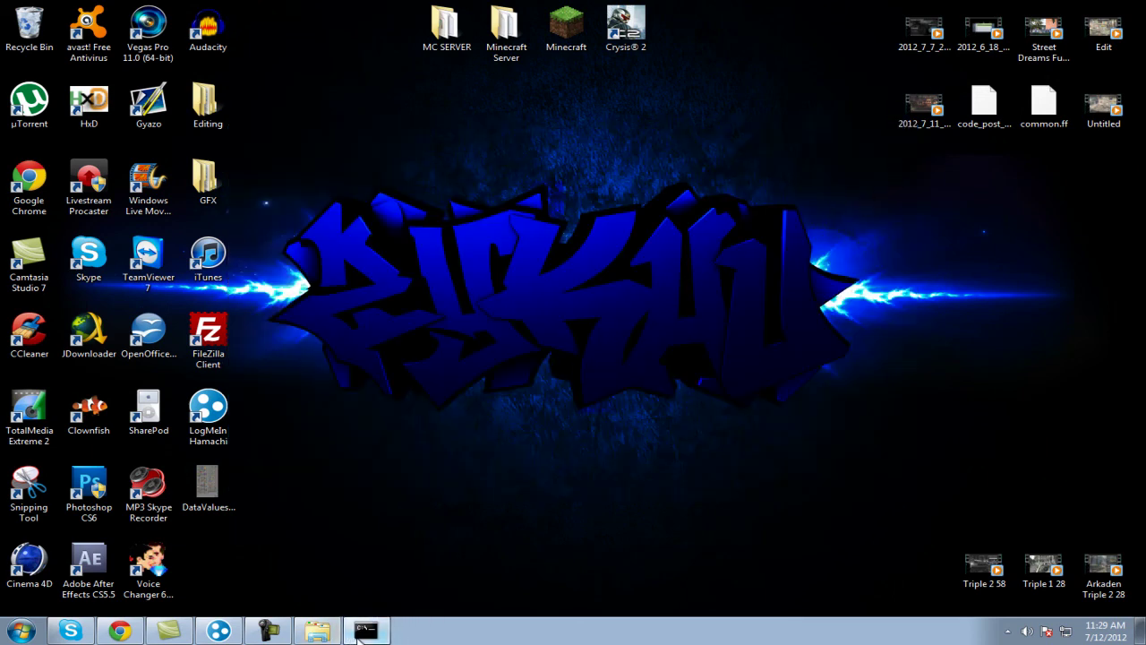
{"action": "left_click", "coordinate": [358, 634]}
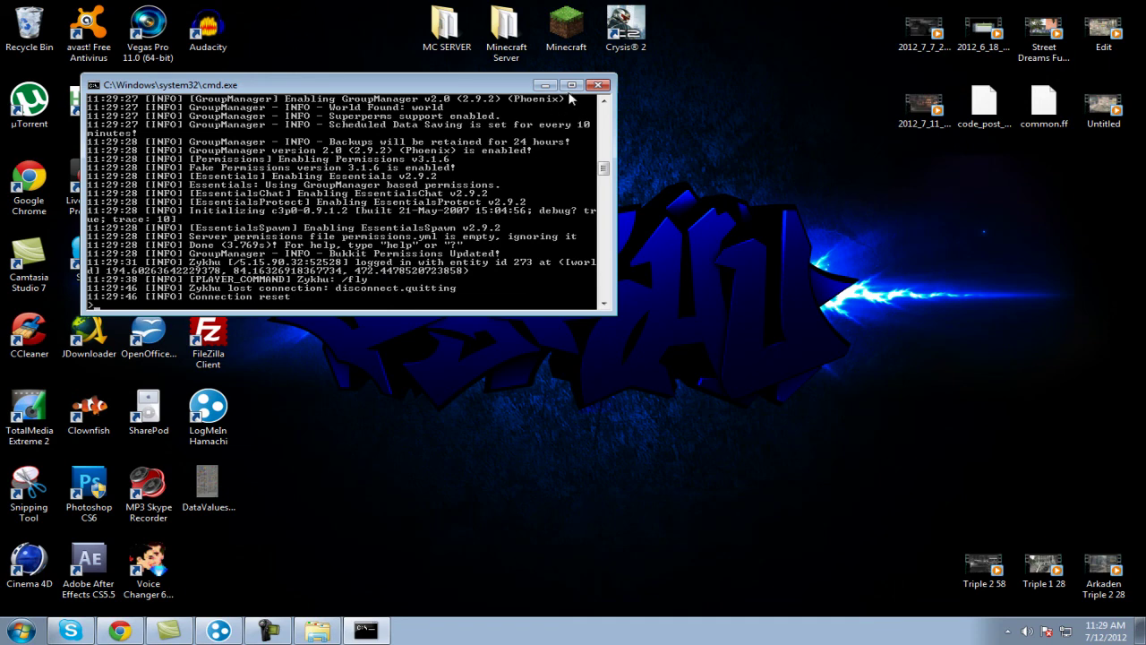
{"action": "left_click", "coordinate": [602, 86]}
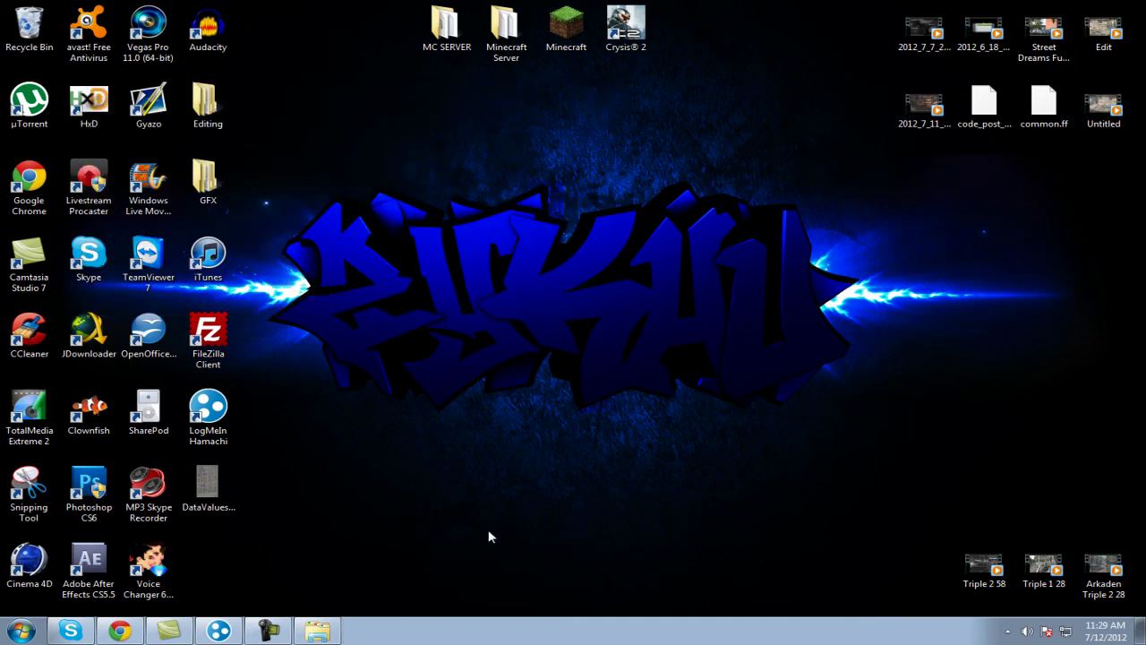
{"action": "left_click", "coordinate": [335, 634]}
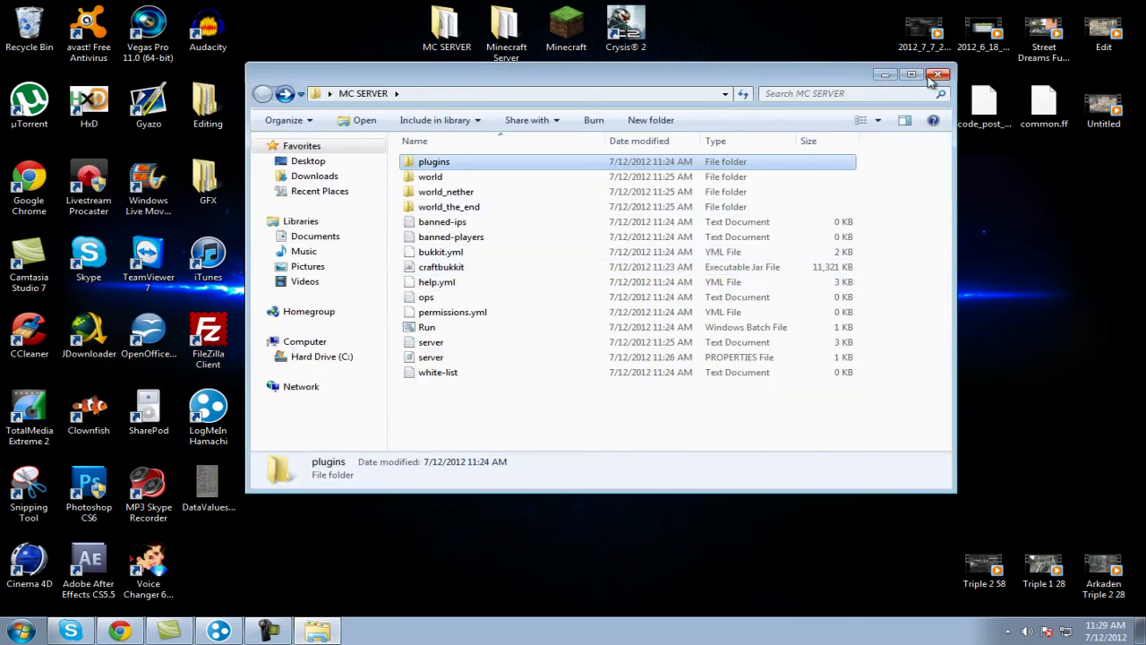
{"action": "left_click", "coordinate": [937, 75]}
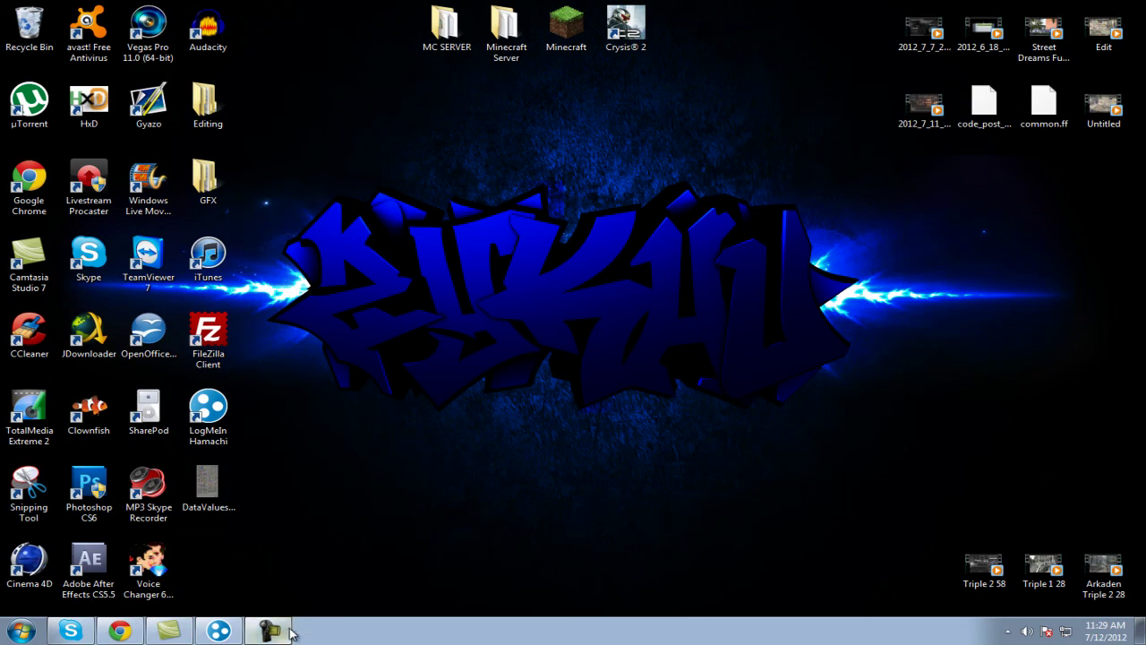